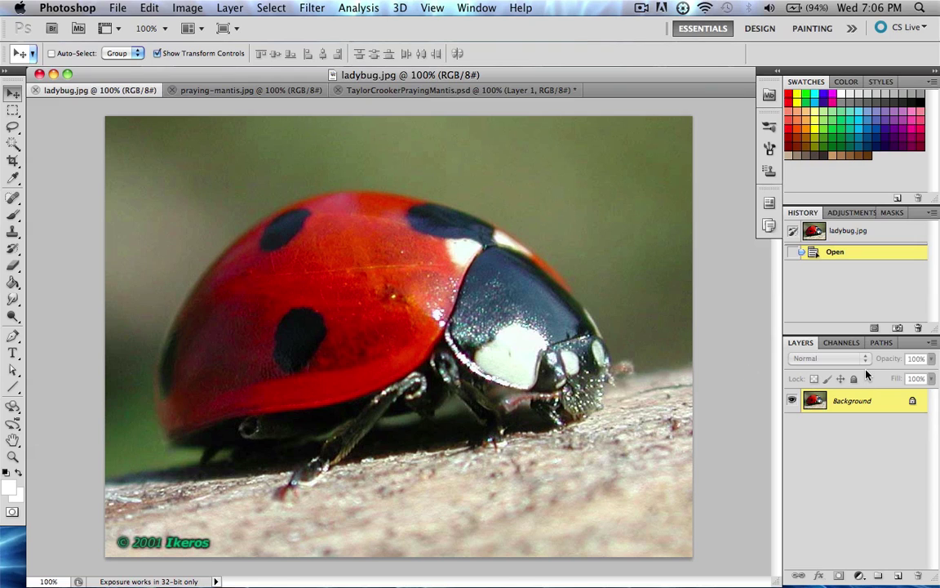
Duplicate the ladybug photo onto Layer 1 and begin scaling the copy up from its corners.
key(super+j)
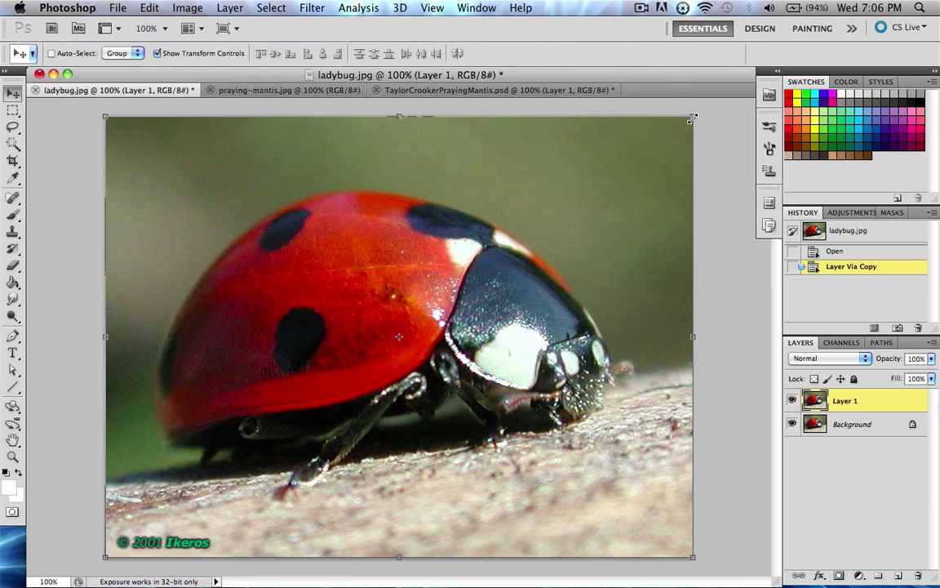
drag(692, 119, 829, 25)
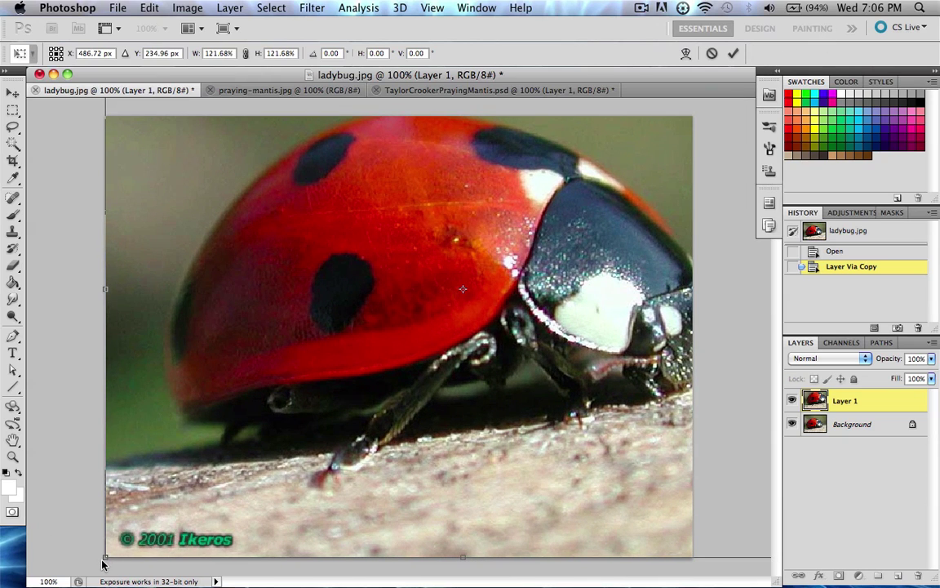
drag(108, 553, 4, 581)
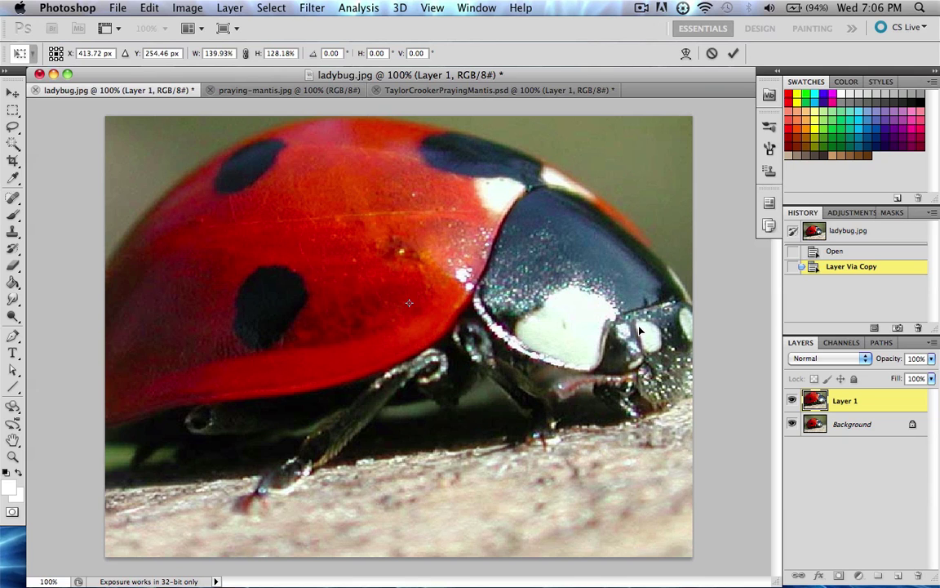
drag(640, 329, 482, 499)
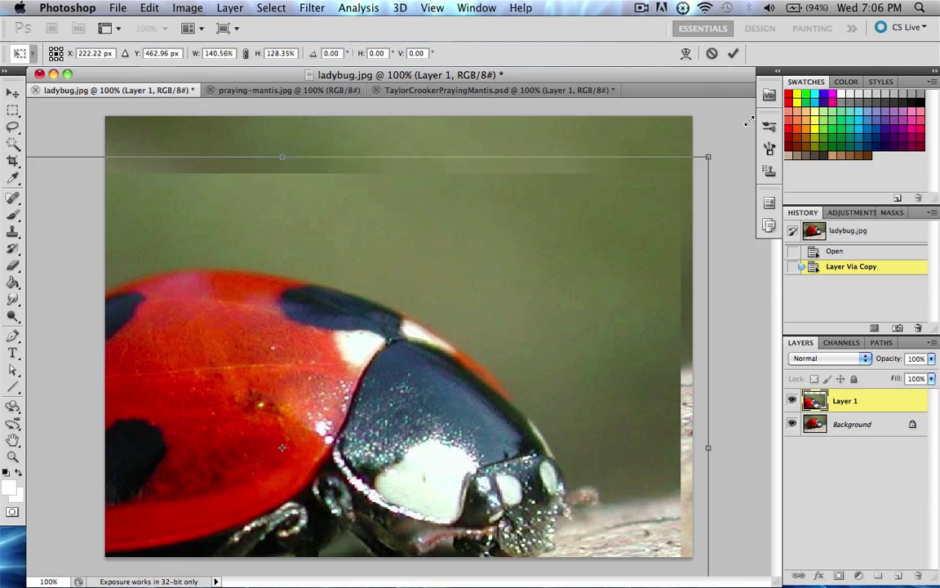
drag(680, 173, 751, 98)
Enlarge the copy to about 234% by 224% over the shell, commit it, then delete it.
drag(561, 216, 610, 306)
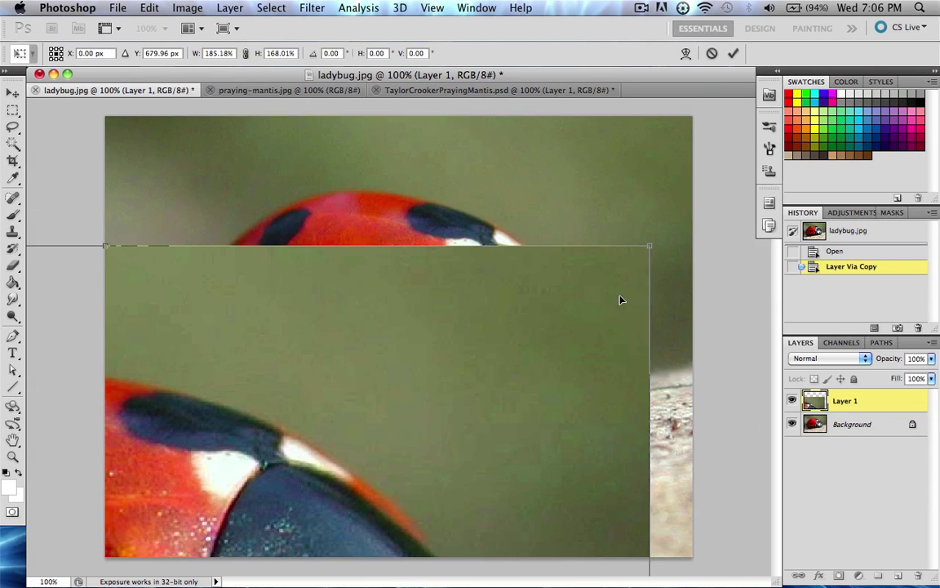
drag(649, 246, 930, 8)
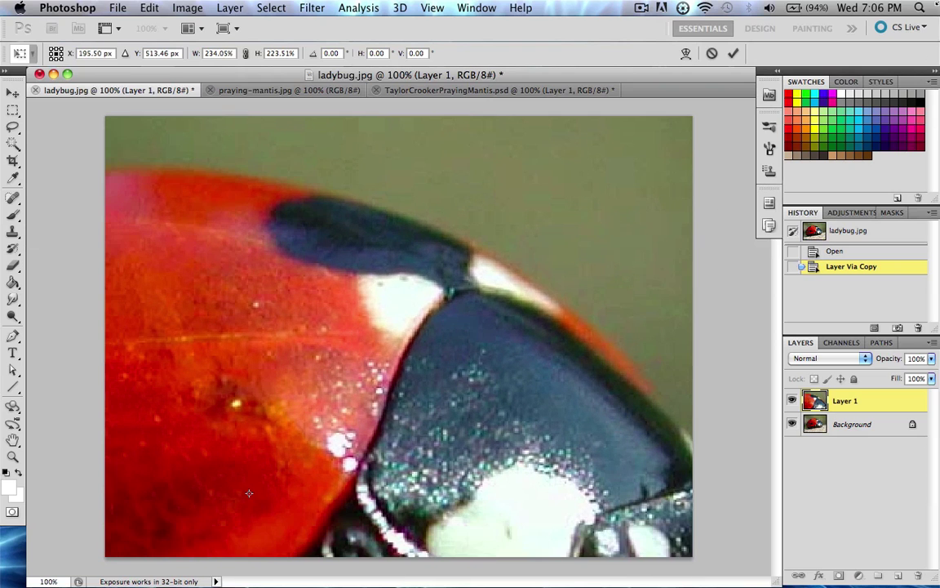
drag(307, 383, 706, 127)
drag(514, 295, 310, 428)
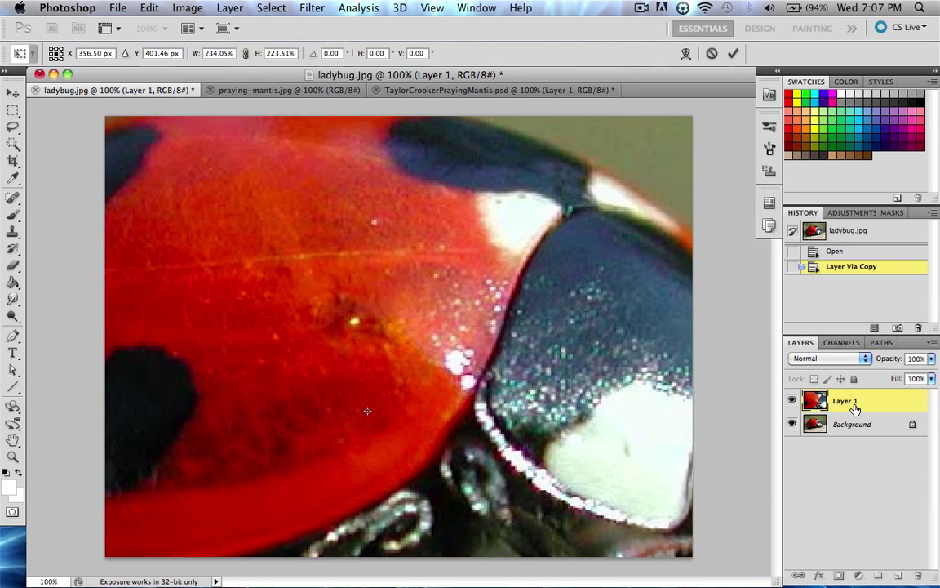
key(Return)
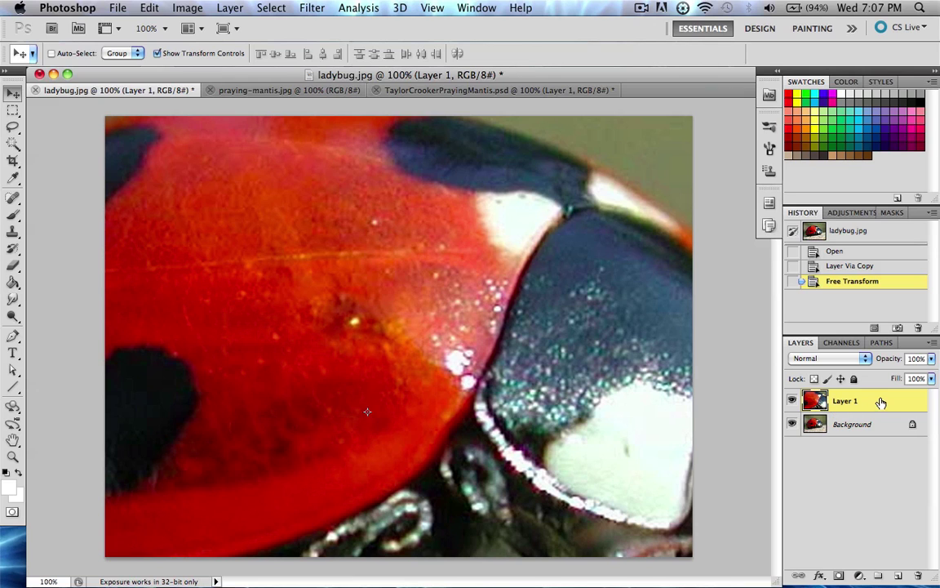
key(Delete)
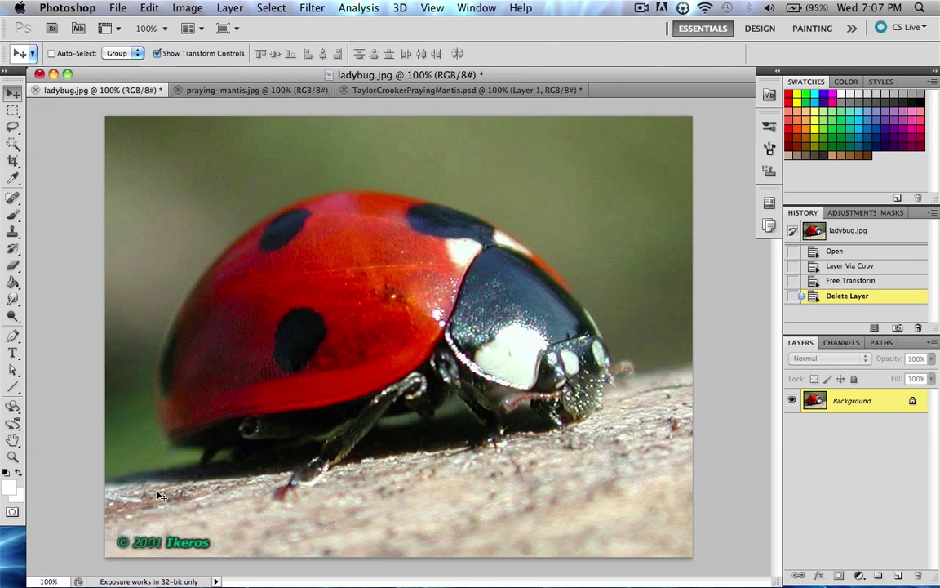
Switch to the Lasso tool and then back to the Move tool.
click(12, 126)
click(13, 93)
Select the Pen tool in paths mode and place anchors at the ladybug's head and shell top.
click(13, 334)
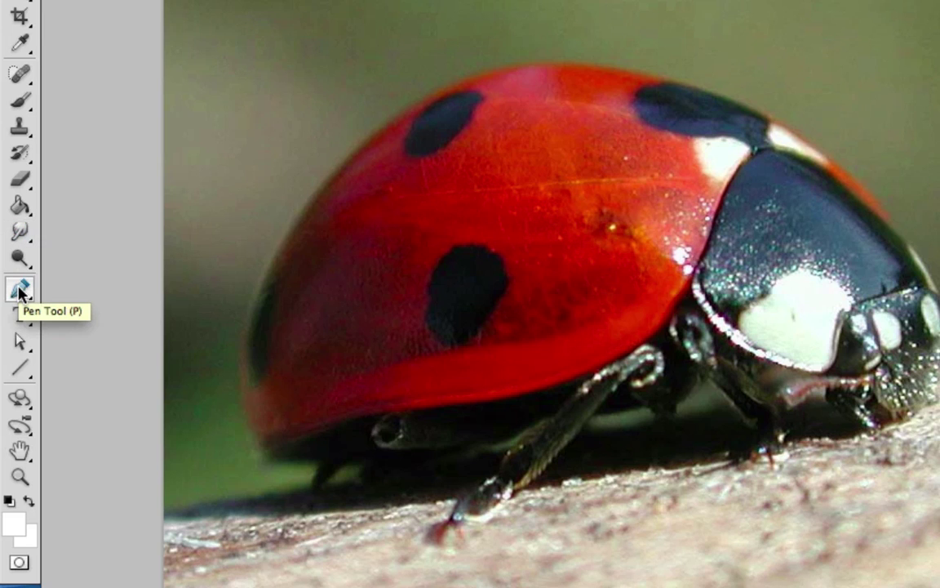
click(20, 291)
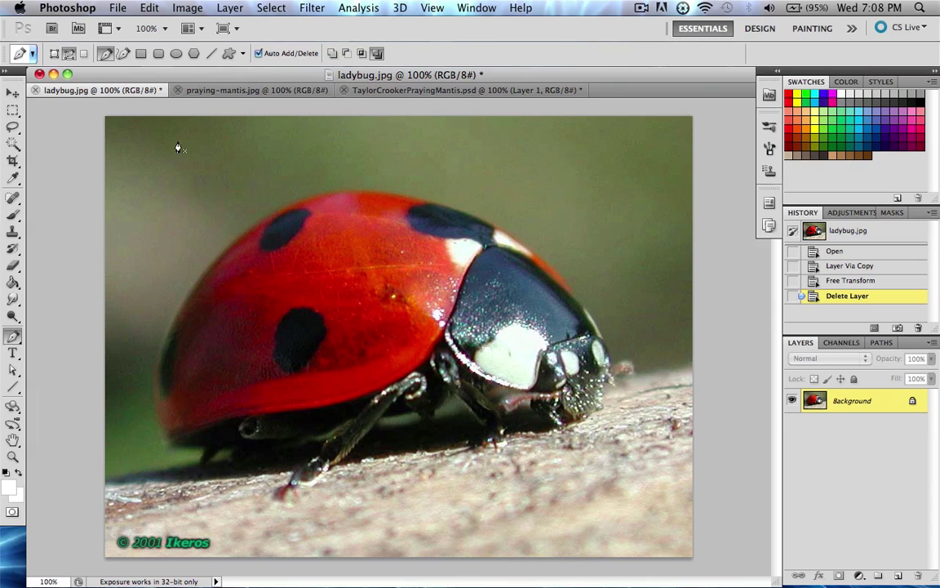
click(603, 335)
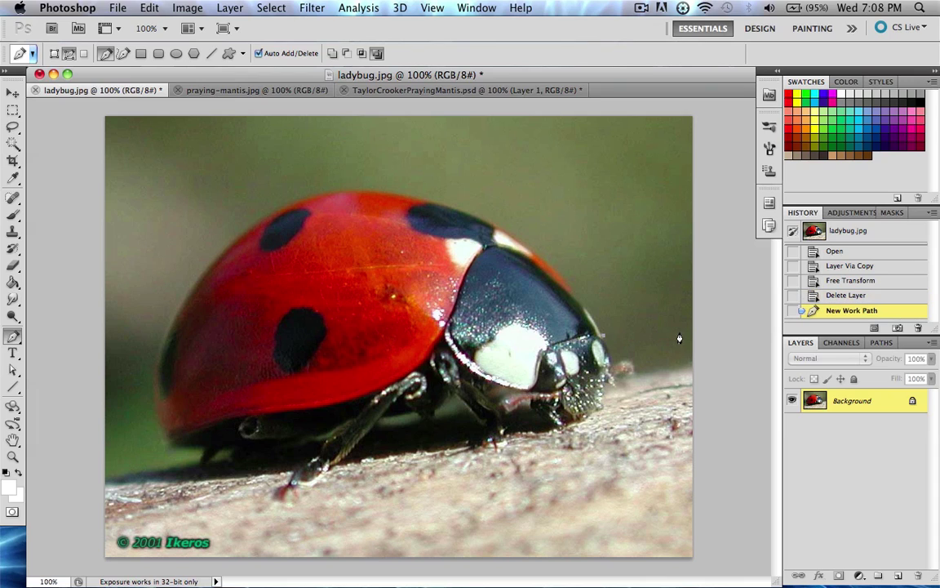
click(367, 196)
Curve the path over the shell top and down the left edge, removing one misplaced anchor.
drag(367, 196, 197, 190)
drag(196, 190, 197, 190)
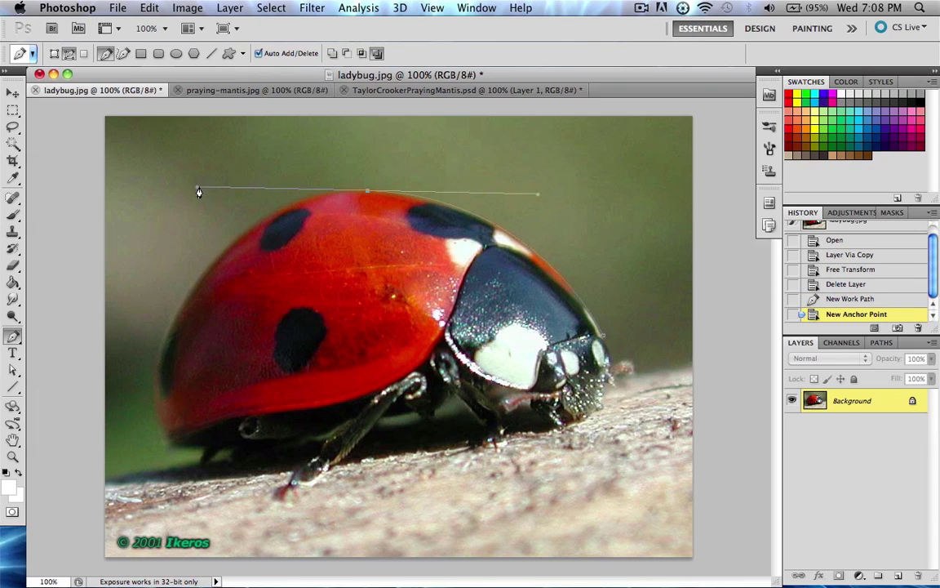
click(167, 344)
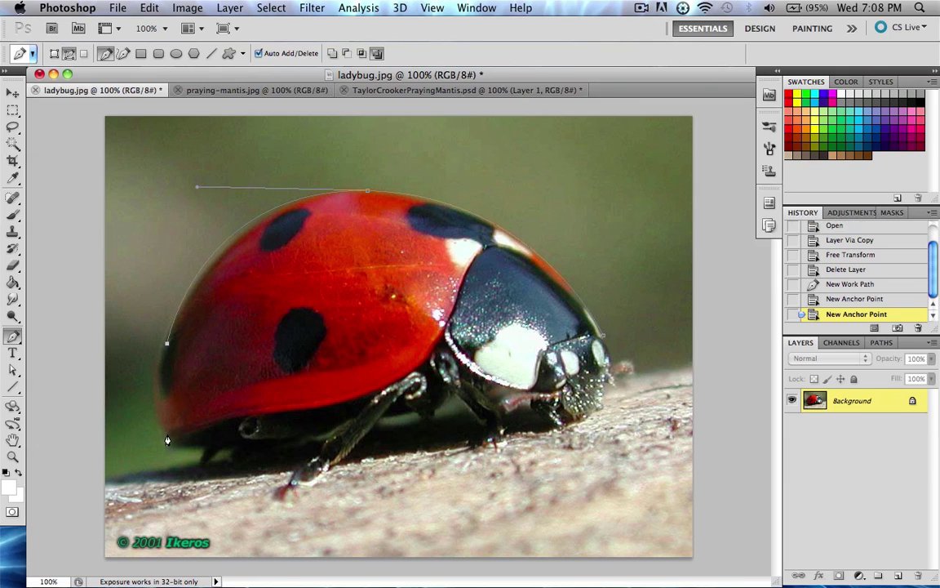
drag(167, 441, 192, 493)
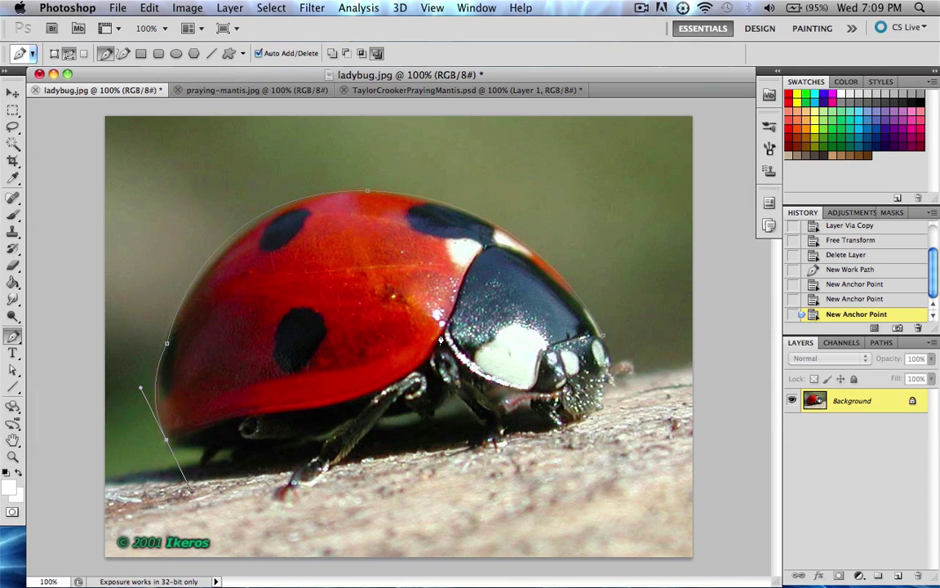
drag(300, 409, 432, 415)
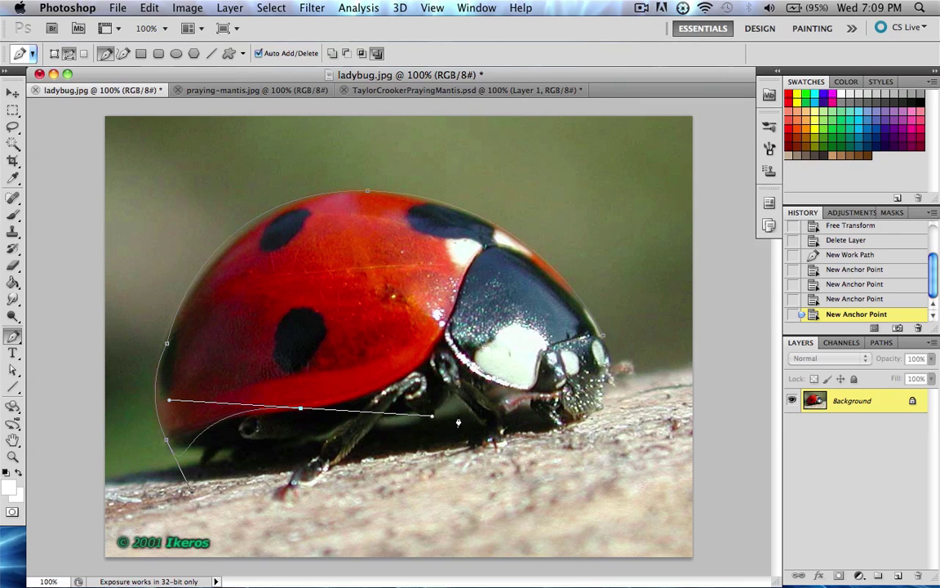
key(BackSpace)
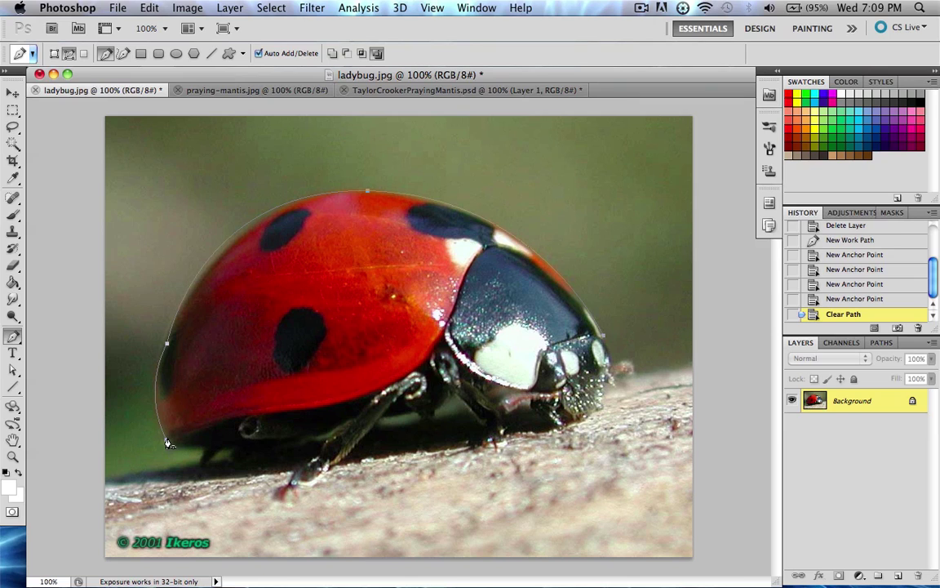
Resume from the end anchor, add curved anchors along the underside, and close the path at the head.
drag(167, 441, 190, 490)
drag(267, 412, 343, 419)
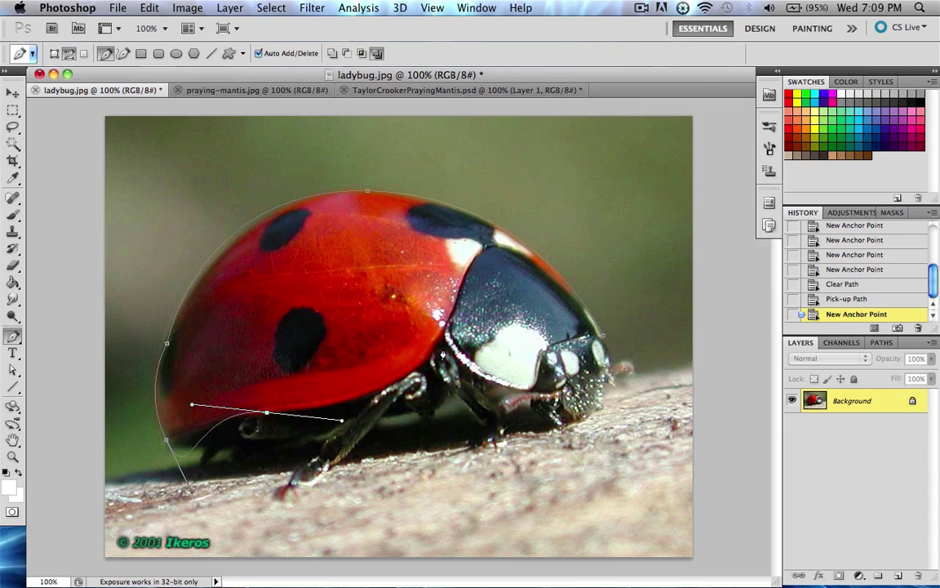
drag(440, 336, 455, 309)
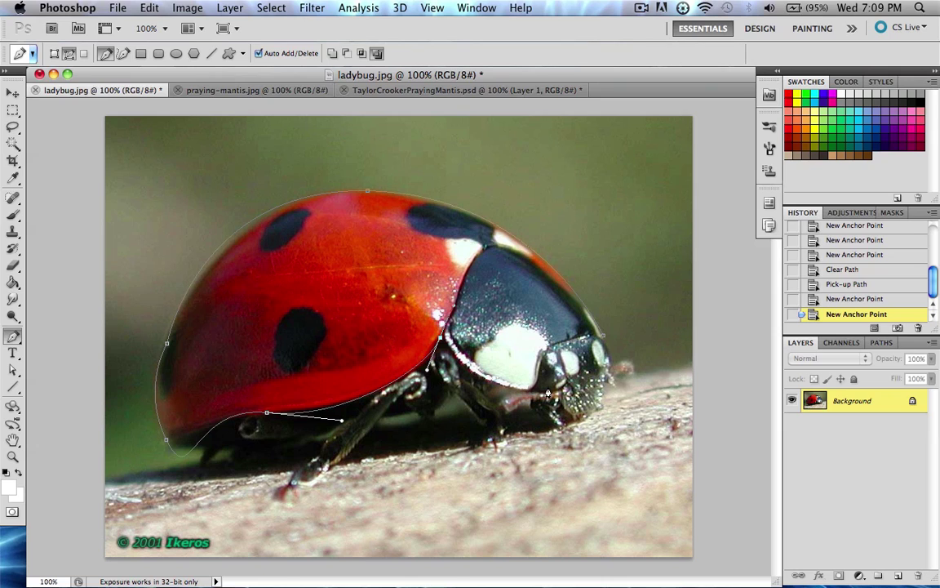
drag(549, 392, 676, 399)
drag(606, 334, 606, 343)
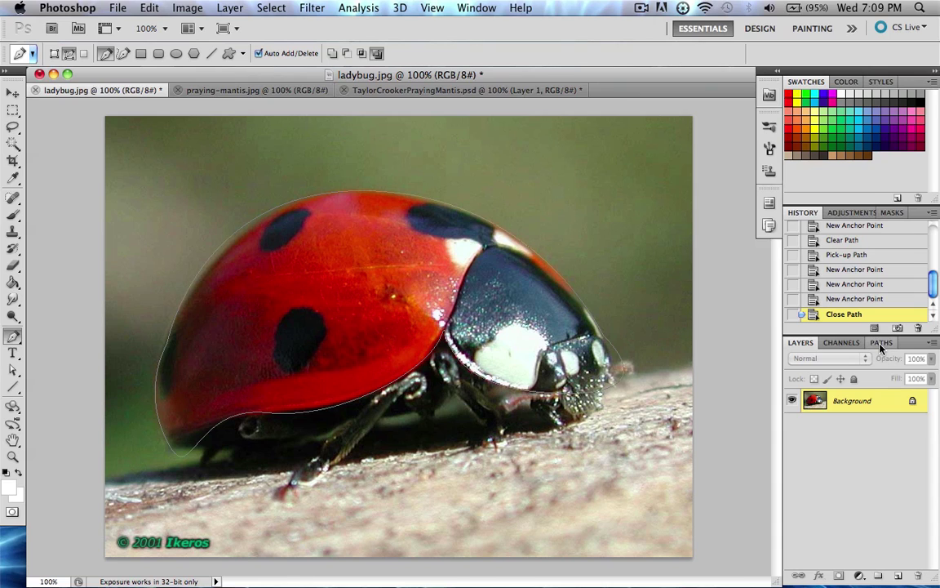
Redock the Paths panel beside Layers, show the Work Path, and open the foreground Color Picker.
drag(882, 347, 843, 347)
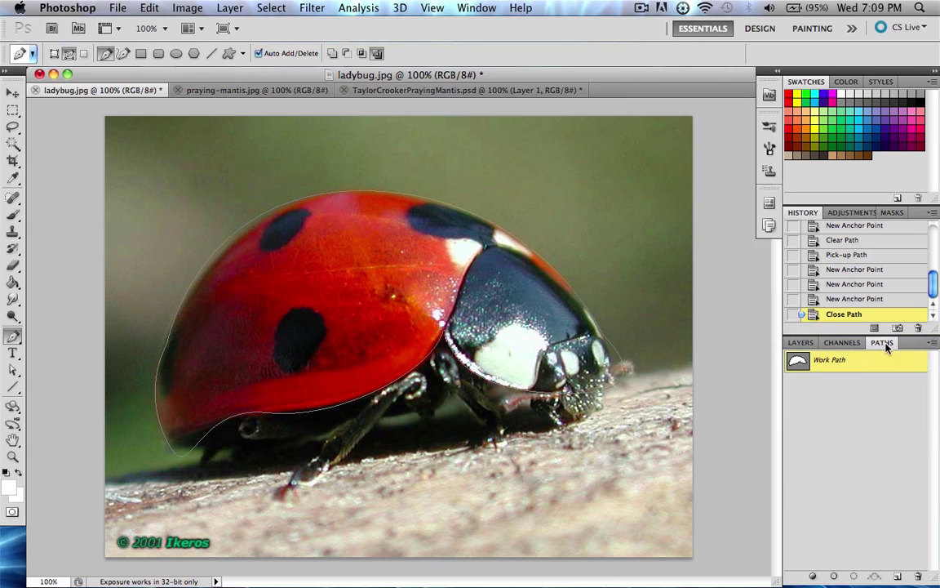
click(801, 342)
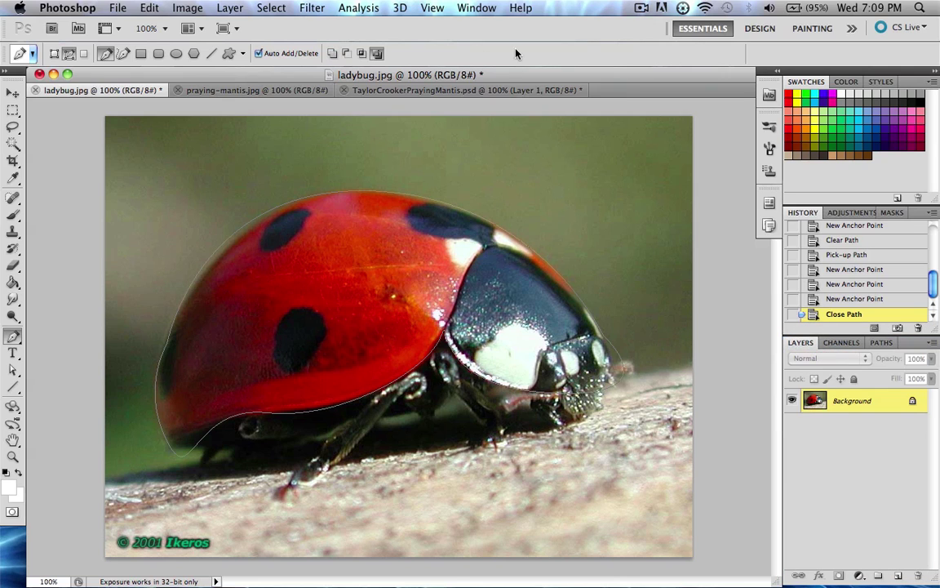
click(474, 8)
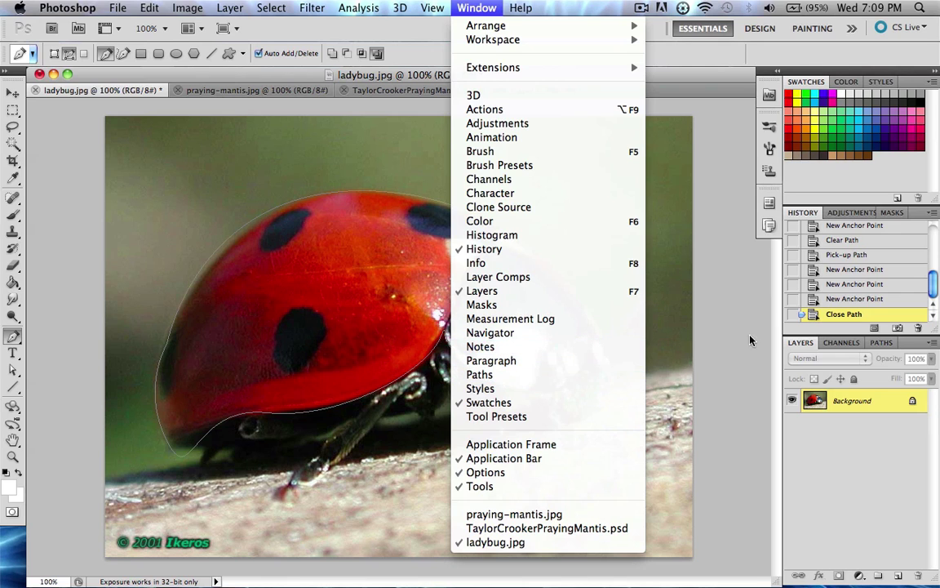
click(471, 7)
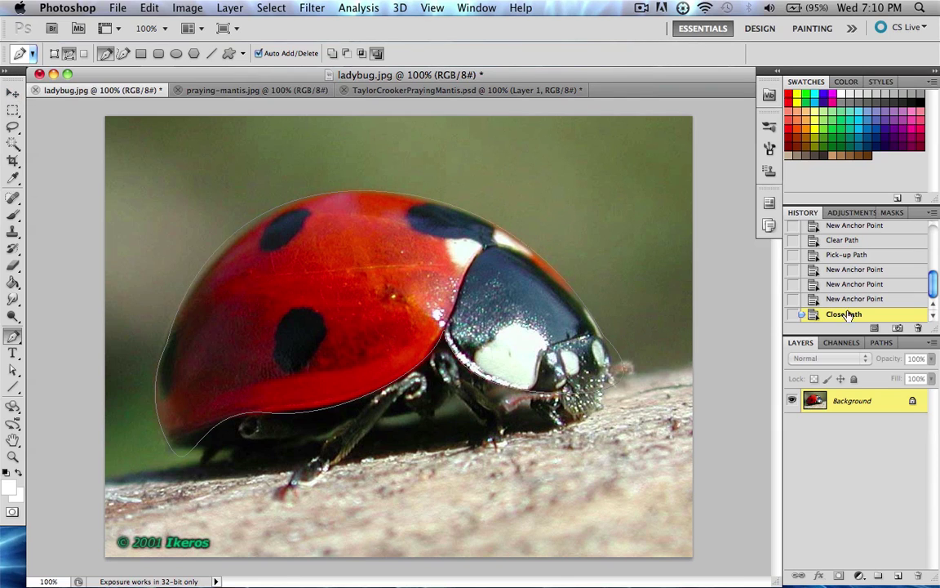
click(881, 343)
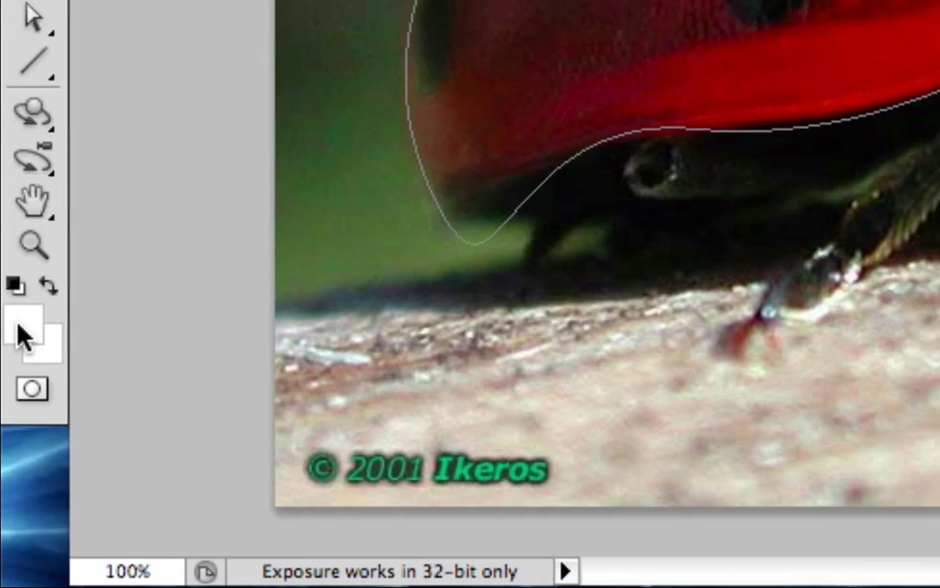
click(19, 330)
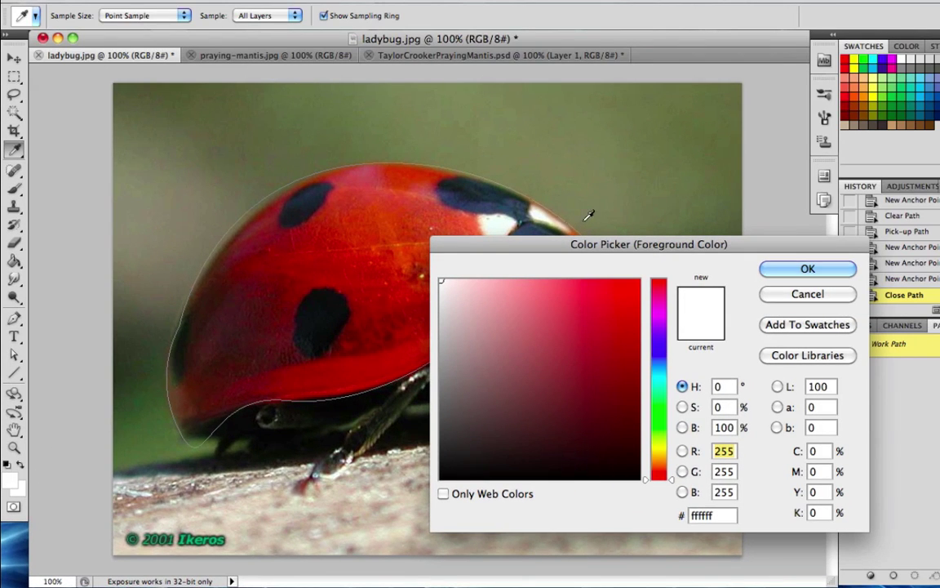
Set the foreground to a saturated blue (1238dd) and fill the shell path with it.
drag(664, 284, 663, 351)
drag(587, 338, 651, 262)
click(807, 268)
key(p)
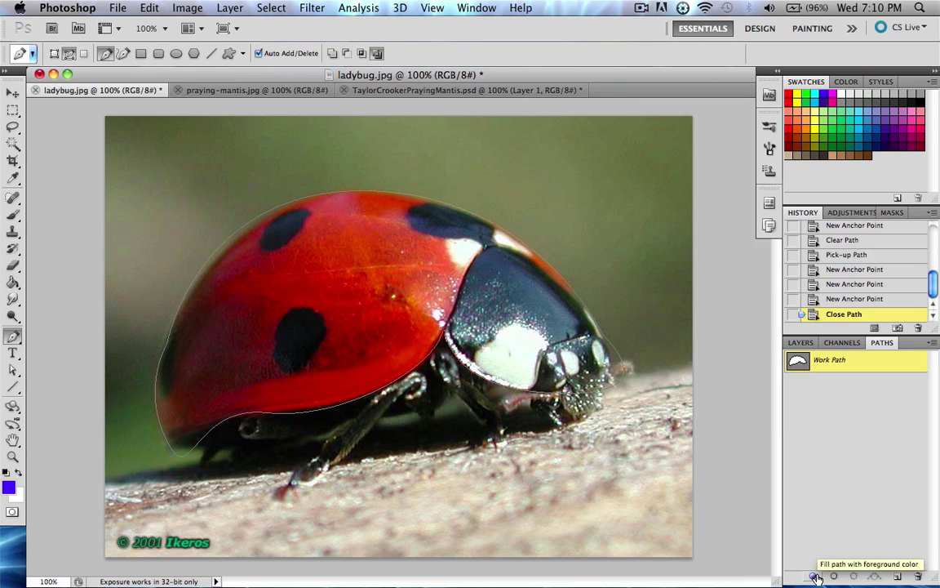
click(815, 577)
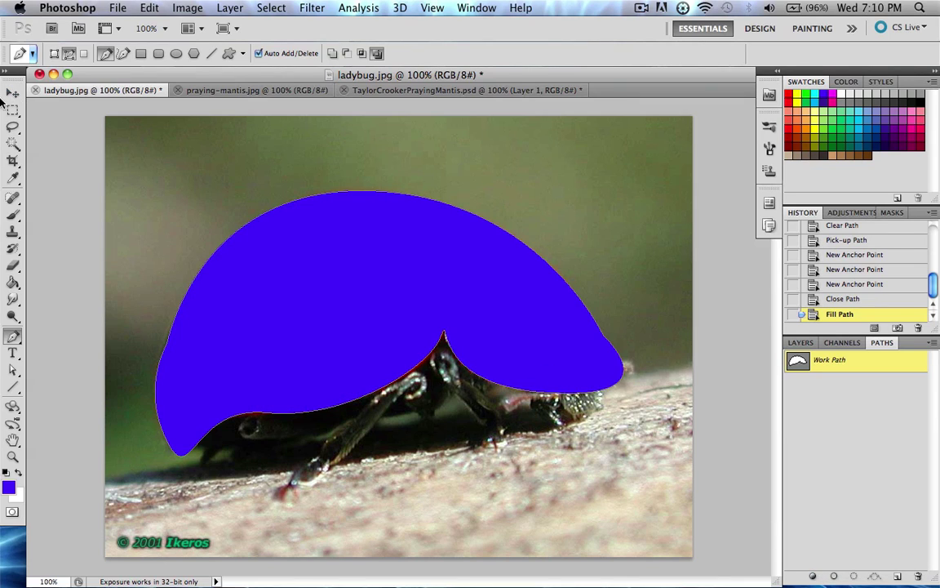
Switch to the Move tool and toggle the Work Path to show its outline.
click(13, 93)
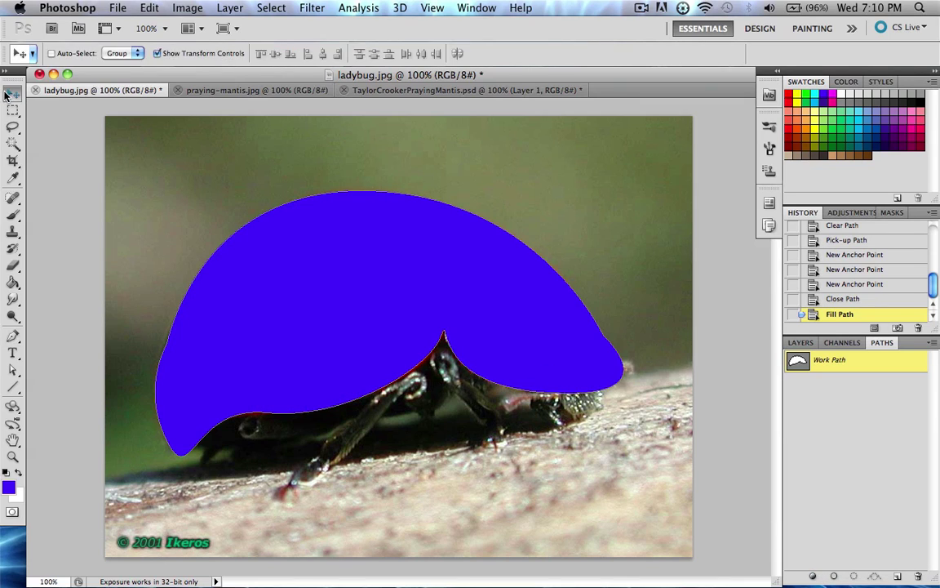
click(830, 410)
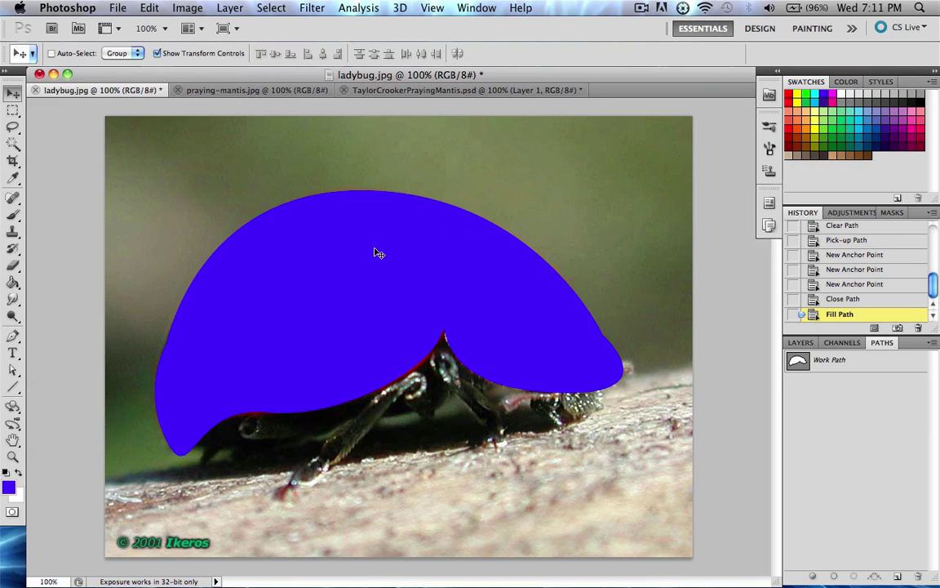
click(841, 363)
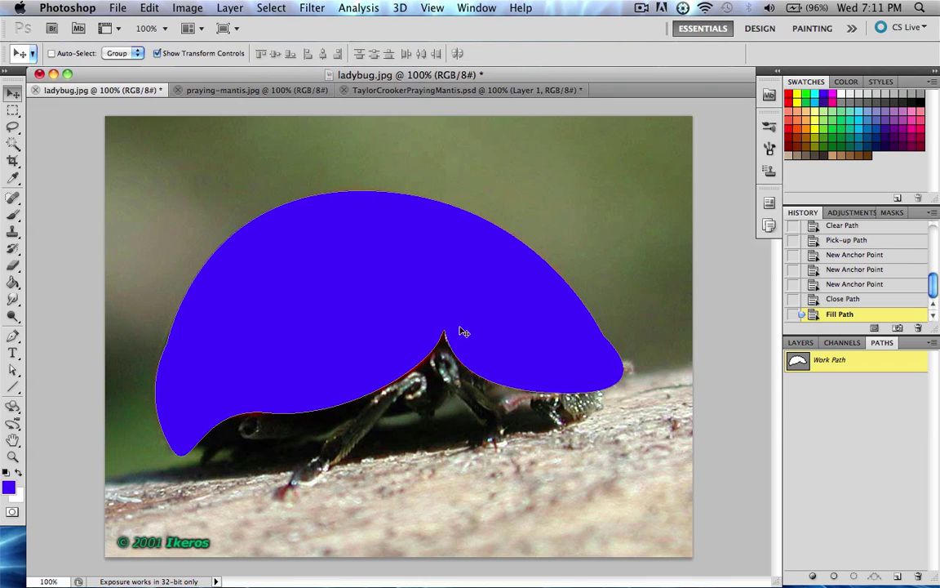
Scale the work path to roughly 260% with Free Transform, then fill it blue again.
key(super+t)
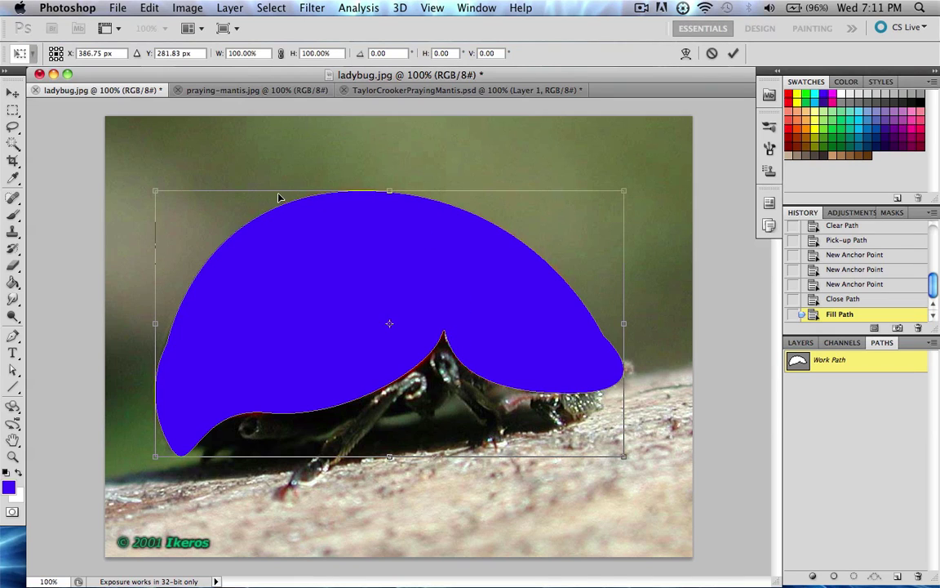
drag(156, 191, 18, 114)
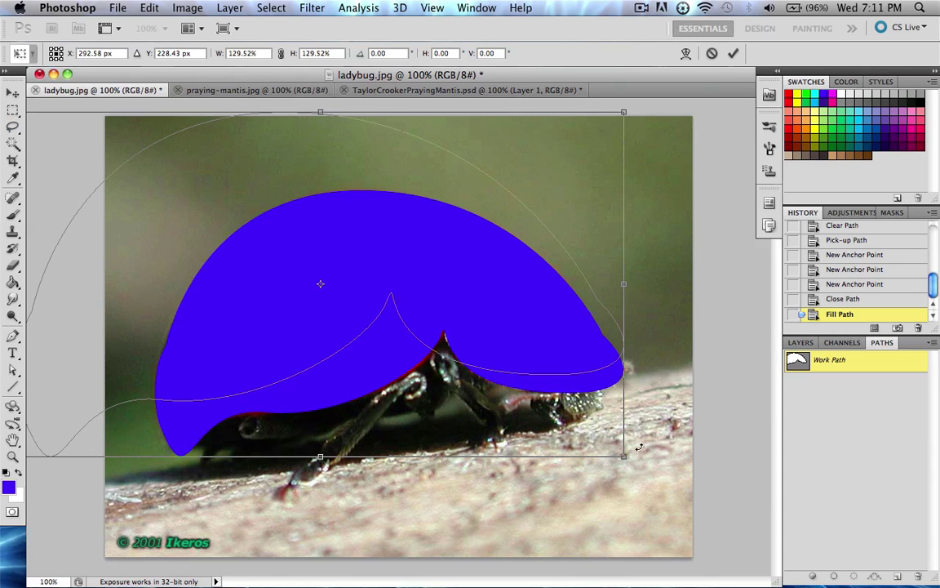
drag(622, 455, 845, 558)
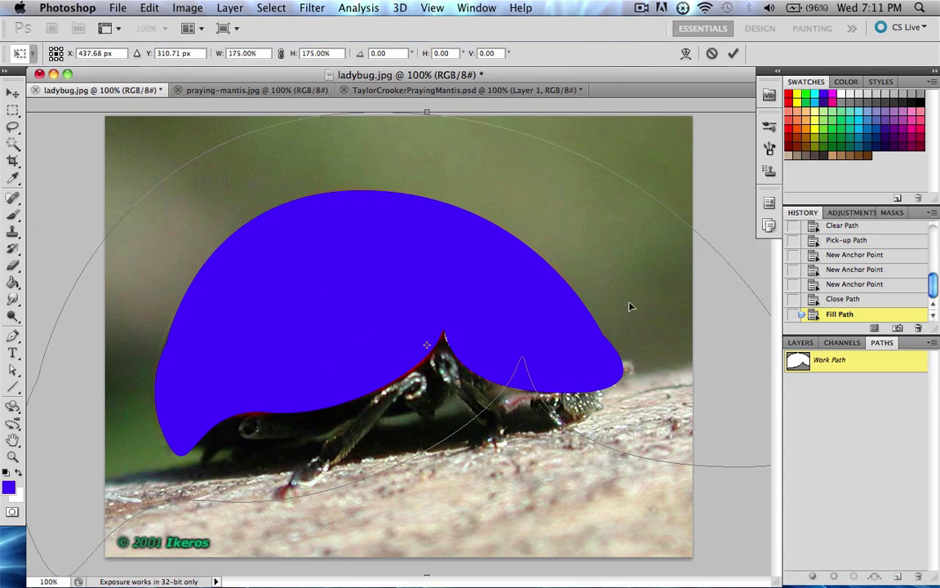
drag(501, 194, 172, 271)
drag(547, 176, 527, 335)
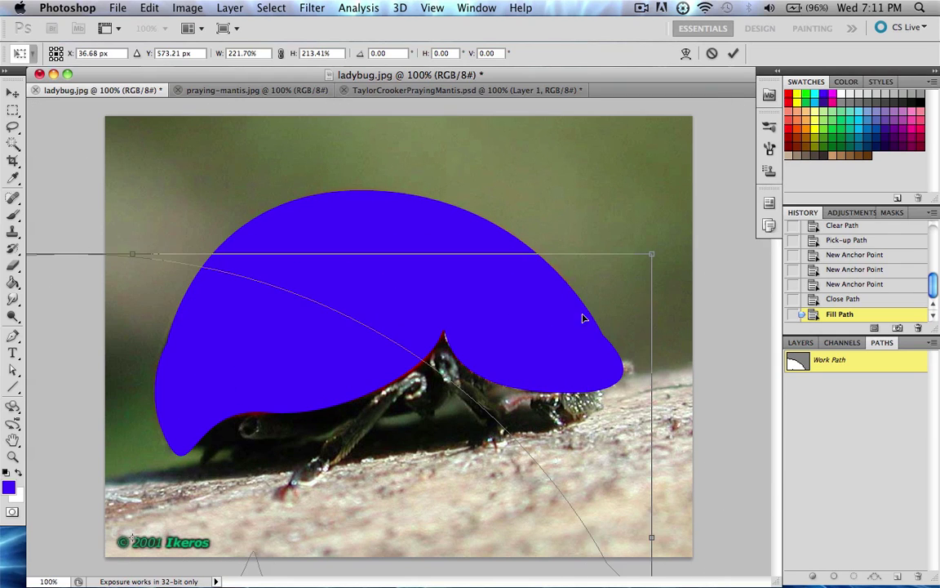
drag(651, 254, 718, 180)
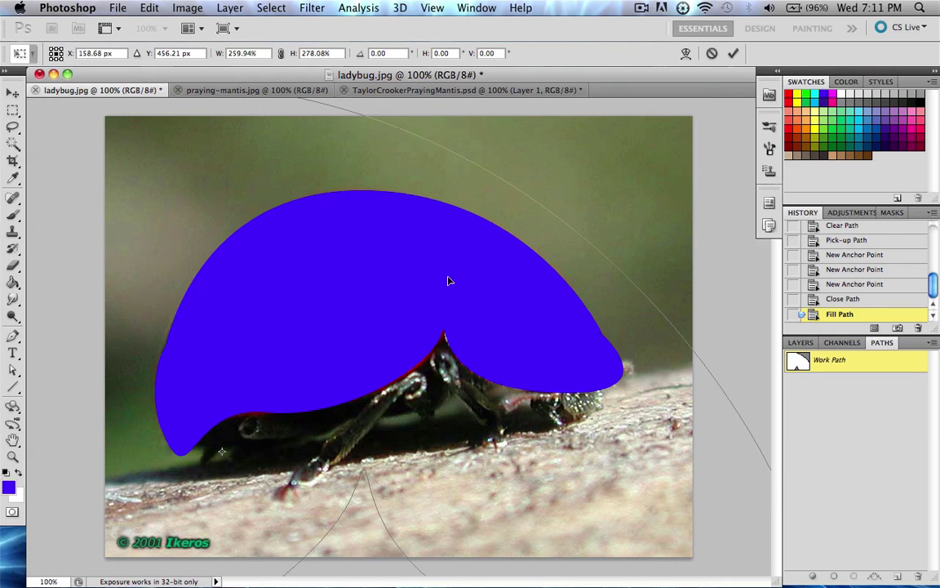
key(Return)
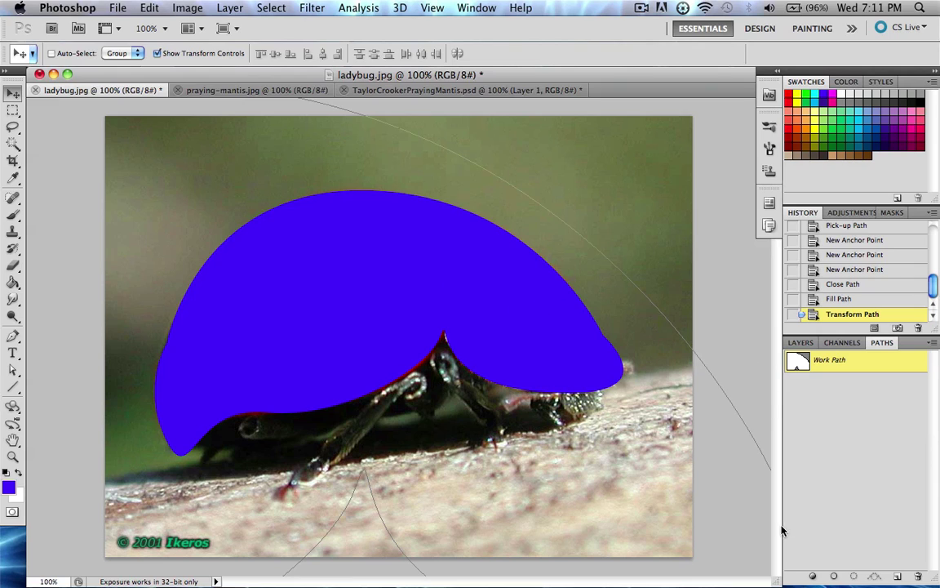
click(813, 576)
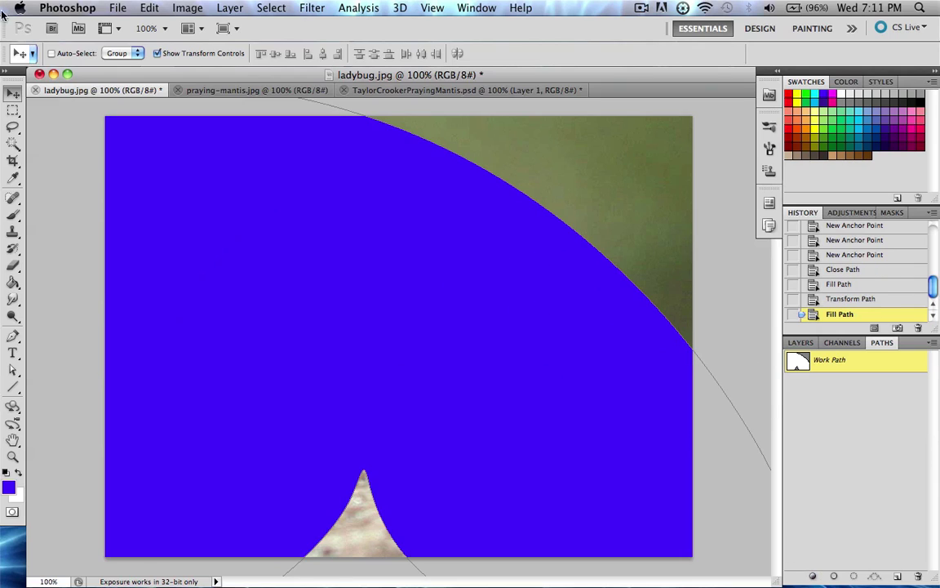
Toggle the Work Path, then revert History to Close Path, removing both fills and the enlargement.
click(868, 405)
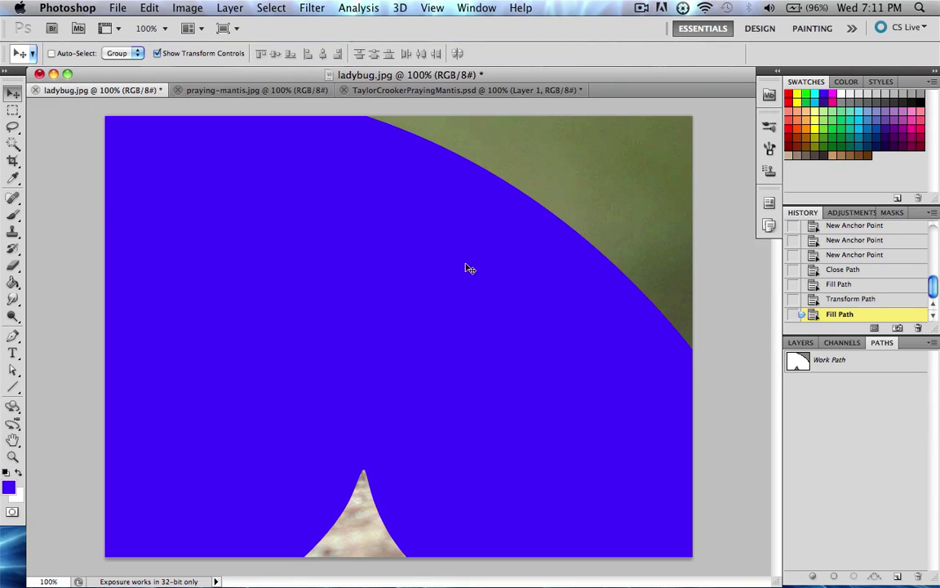
click(847, 376)
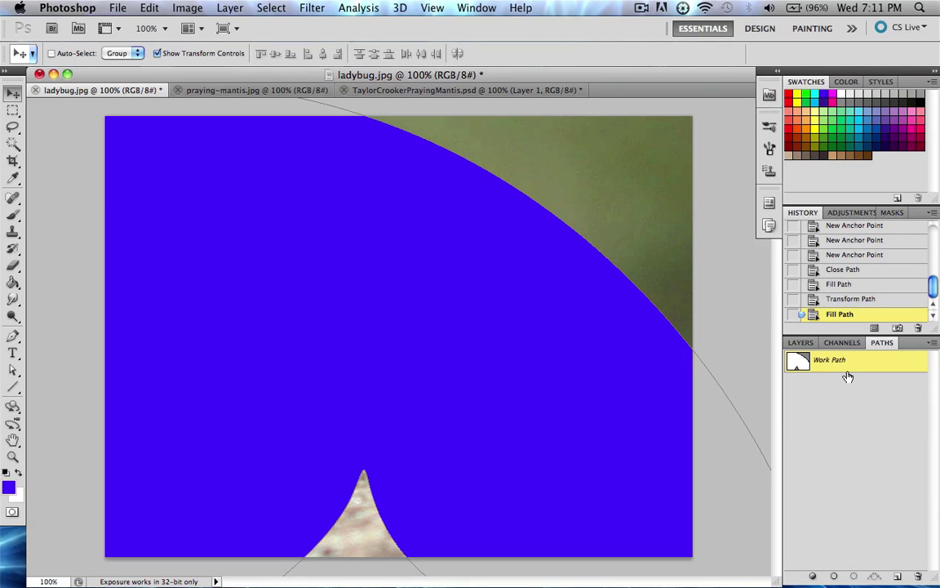
click(839, 299)
click(837, 284)
click(834, 273)
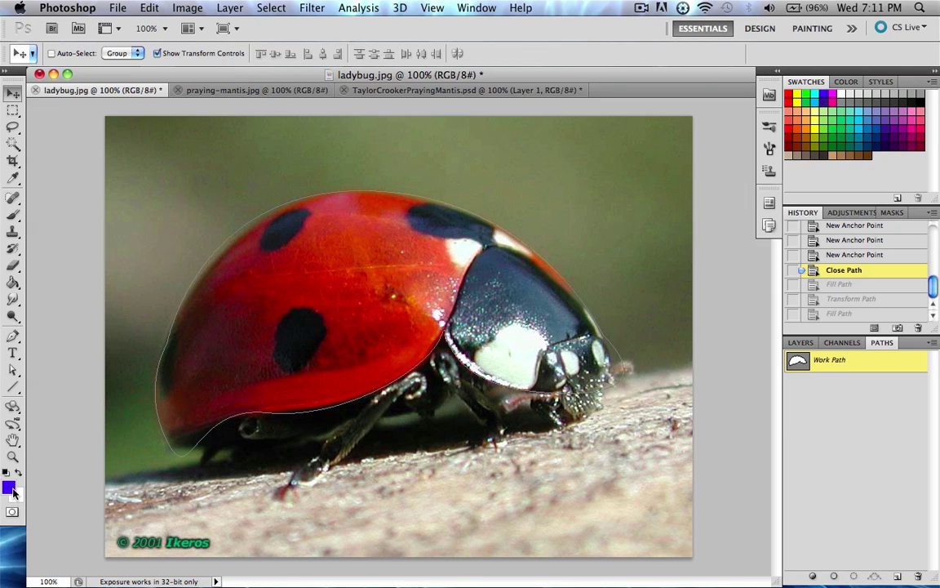
click(834, 576)
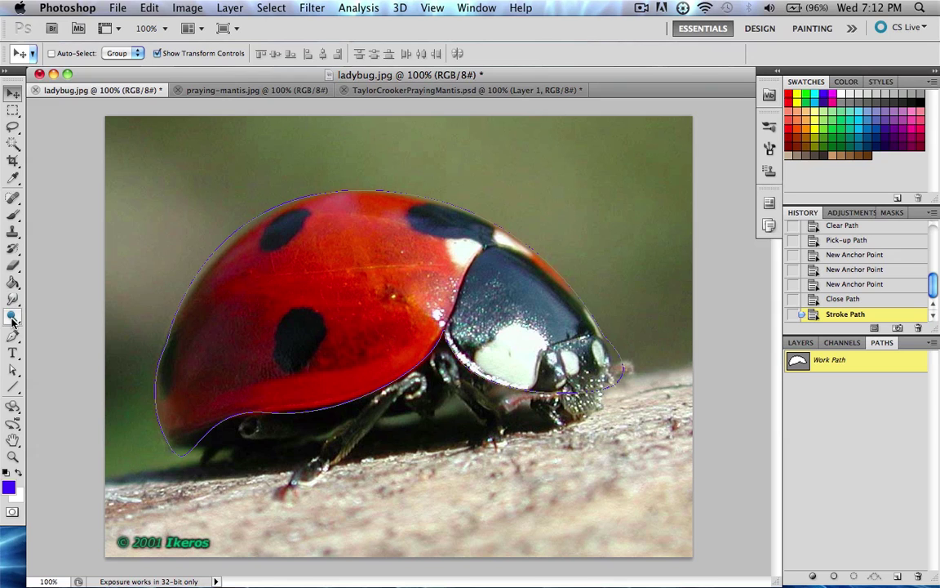
click(803, 298)
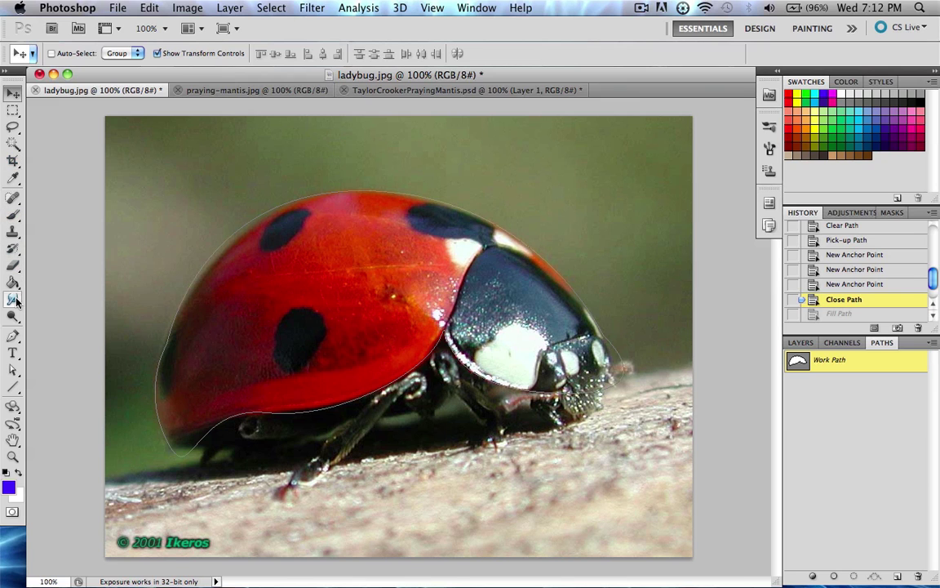
Switch to the Freeform Pen Tool and draw a small closed path in the top-left background.
click(14, 337)
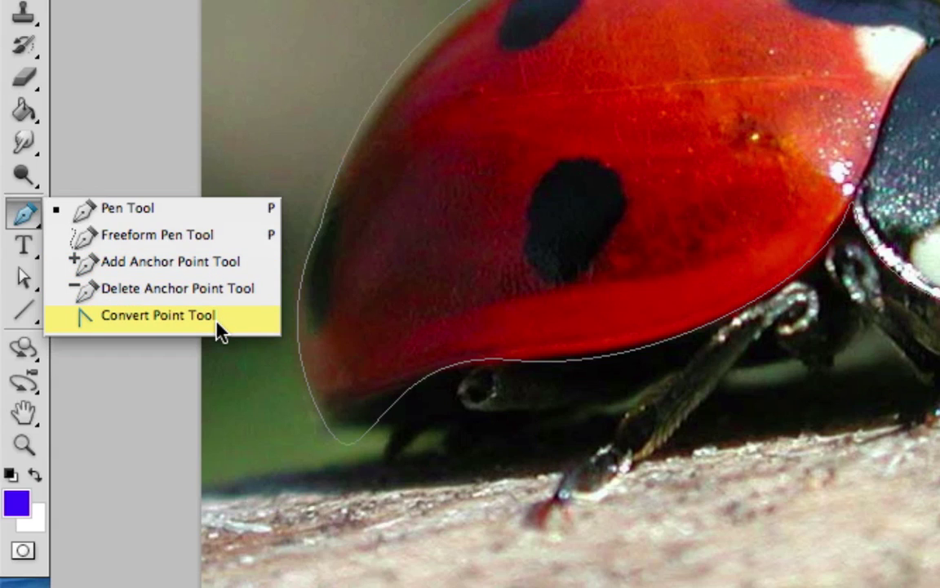
click(204, 236)
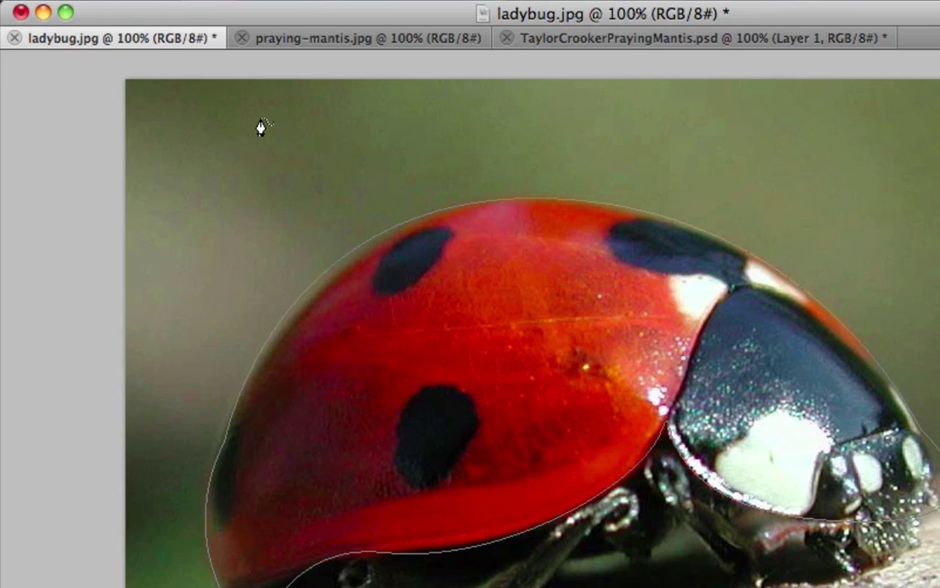
mouse_move(261, 127)
mouse_down()
mouse_move(214, 129)
mouse_move(185, 211)
mouse_move(223, 225)
mouse_move(254, 214)
mouse_move(277, 187)
mouse_move(262, 122)
mouse_up()
Delete the freeform path, draw a curved Pen test path, then revert History to Close Path.
key(BackSpace)
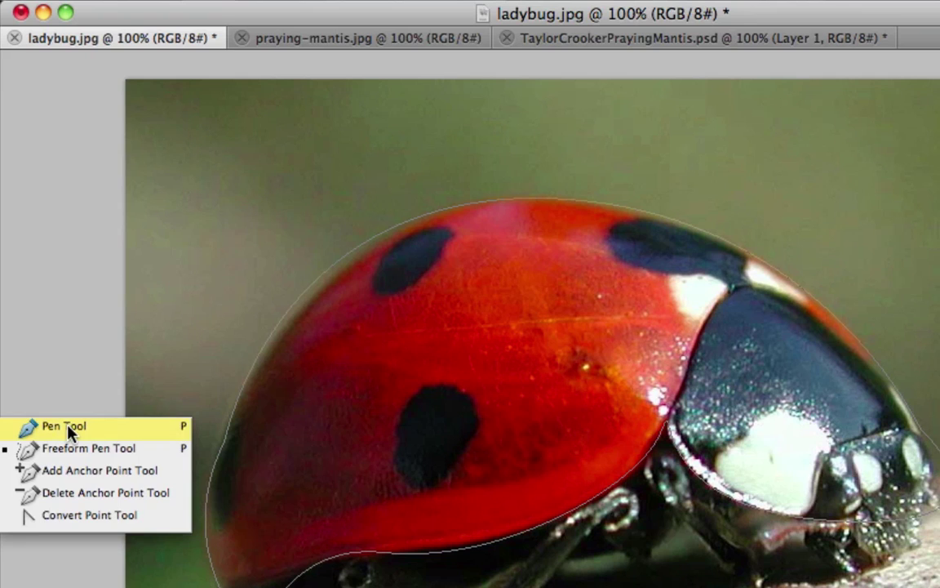
click(60, 381)
click(245, 111)
drag(152, 195, 141, 307)
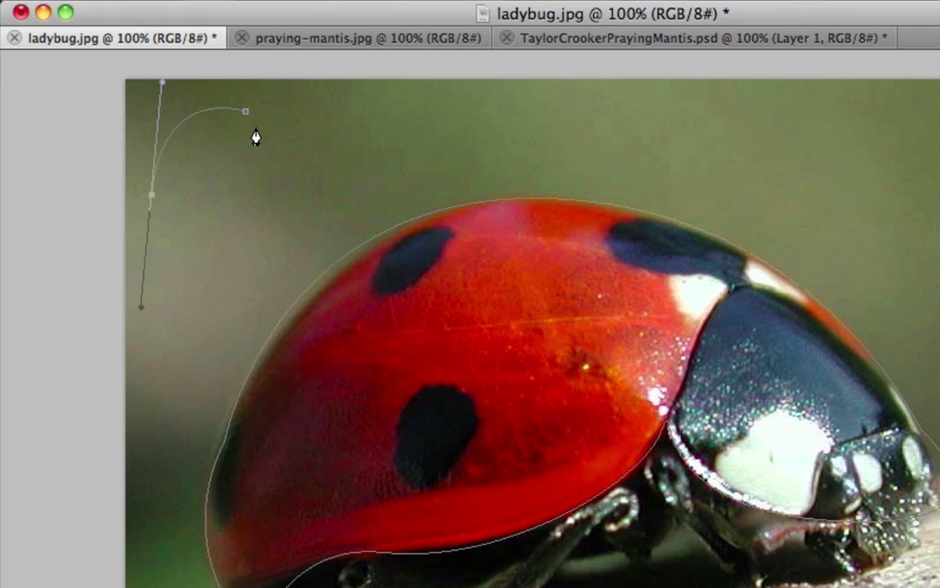
click(245, 111)
drag(241, 97, 192, 8)
key(Return)
click(851, 284)
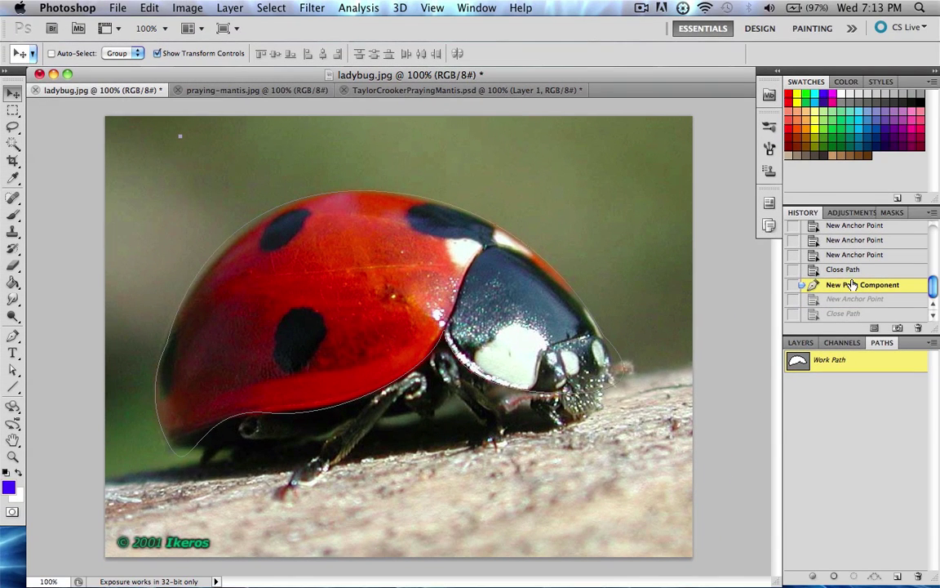
click(824, 270)
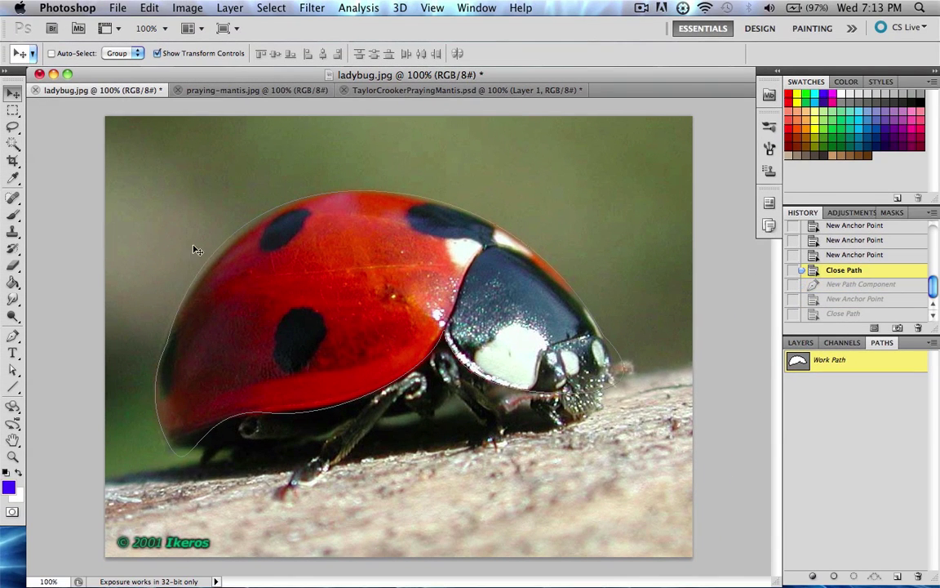
Add an anchor point on the upper-left curve of the shell path with Add Anchor Point Tool.
click(13, 335)
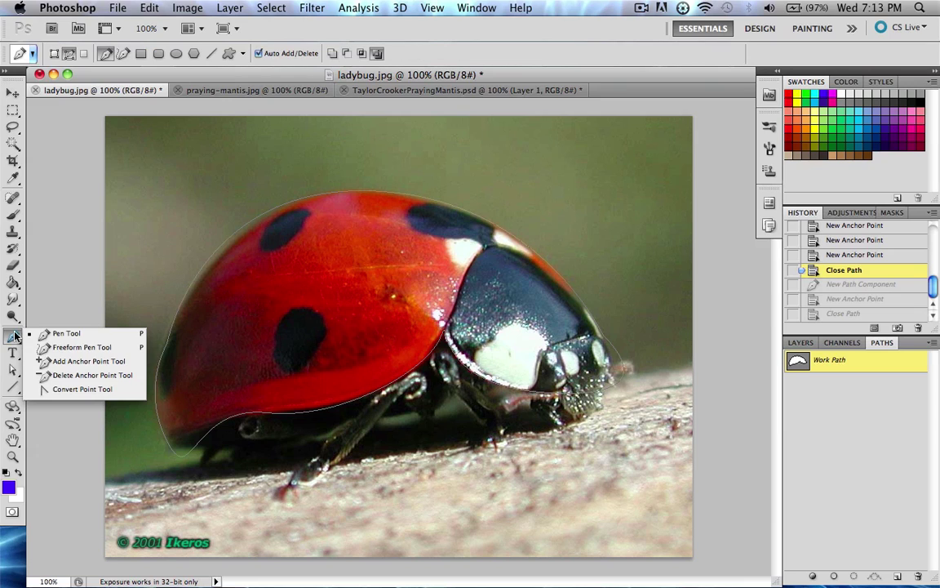
click(71, 362)
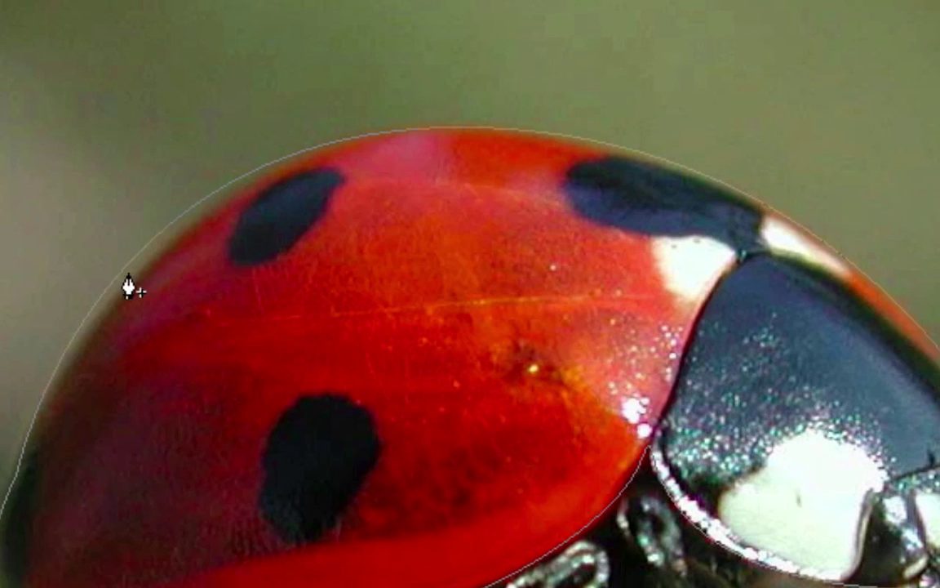
click(178, 217)
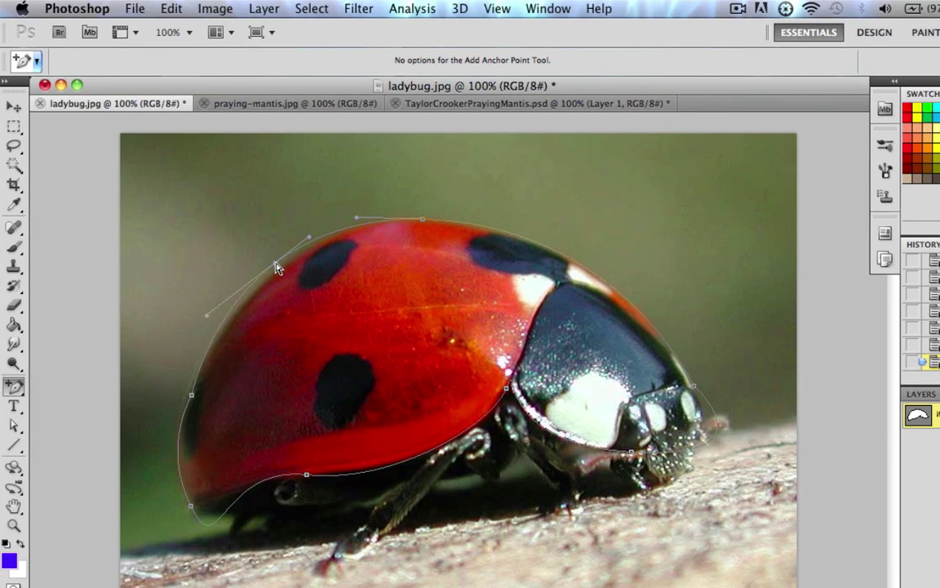
Reposition the whole shell path over the ladybug with the Path Selection tool.
click(14, 426)
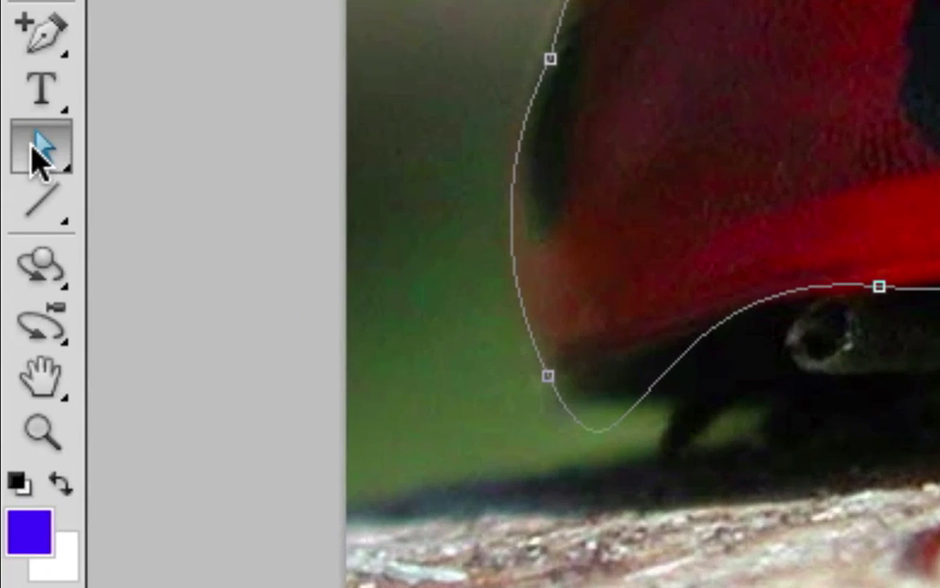
drag(41, 155, 309, 172)
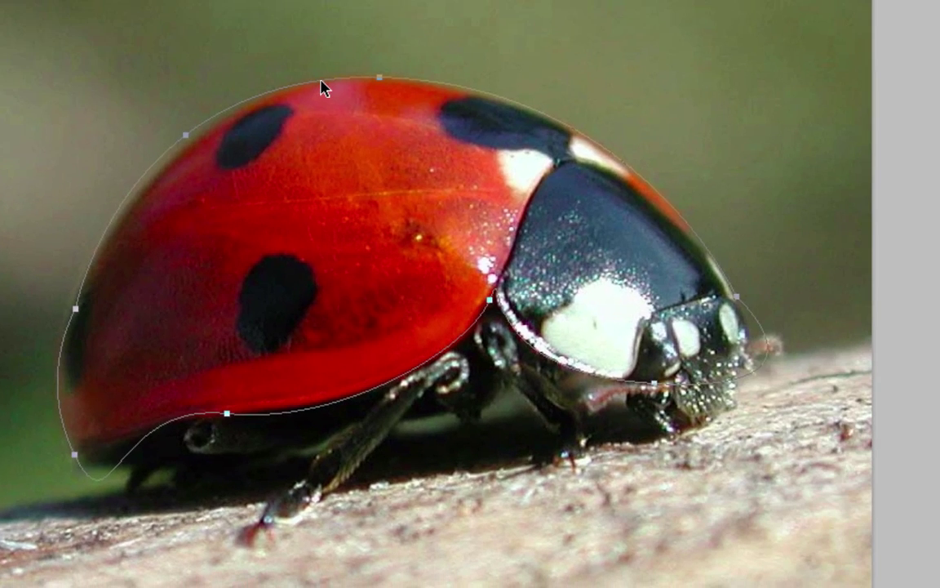
drag(320, 88, 477, 74)
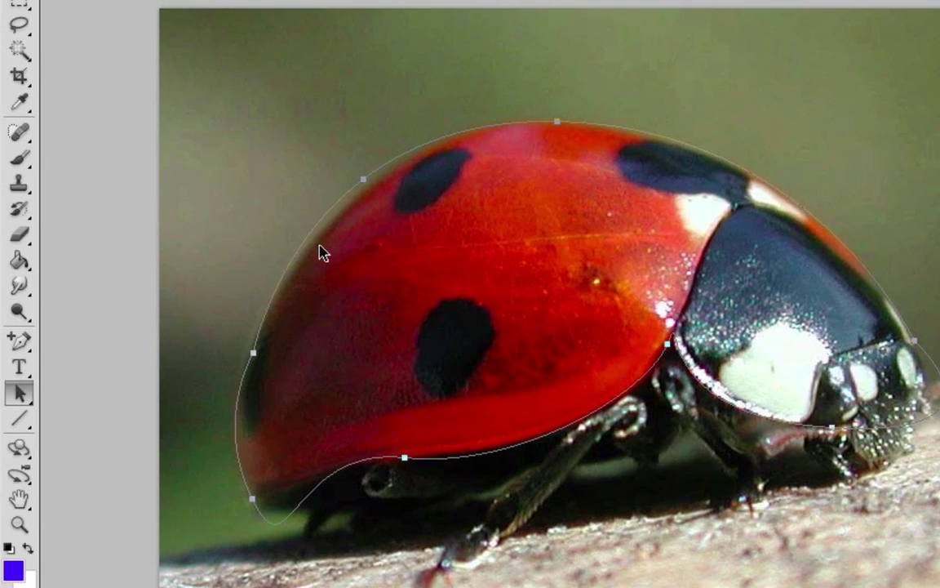
drag(21, 398, 168, 412)
Adjust the upper-left anchor and its curve handle to fit the shell edge.
click(365, 181)
click(556, 127)
click(413, 99)
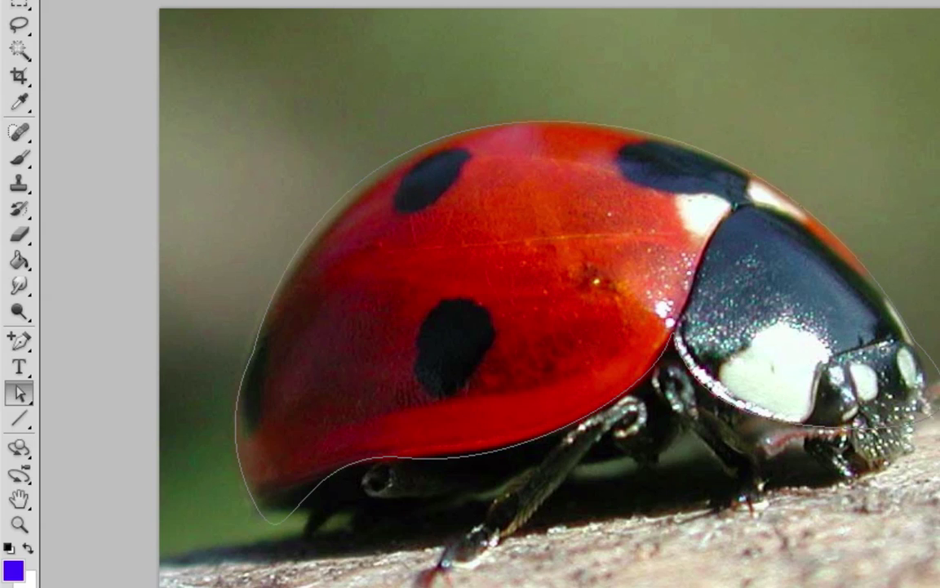
click(366, 178)
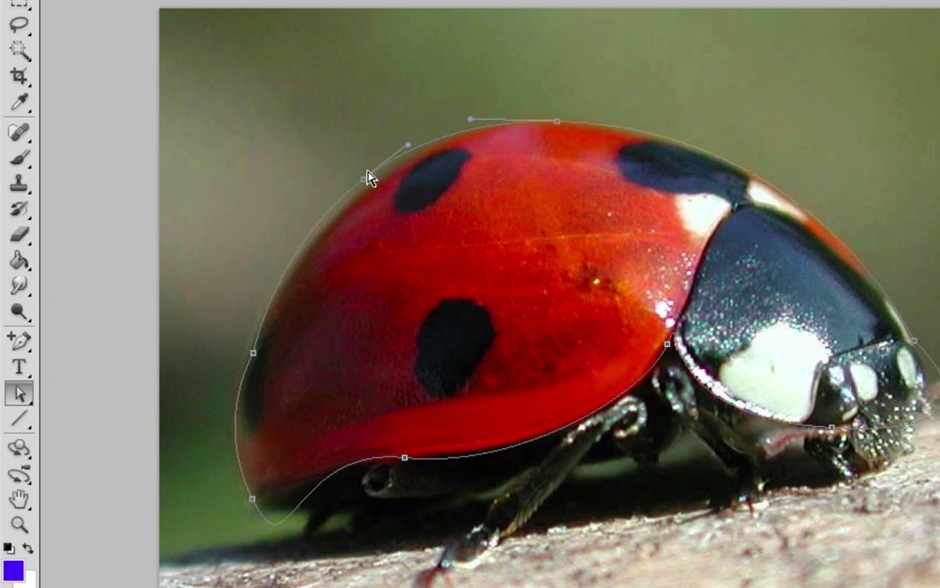
click(364, 179)
drag(274, 252, 270, 278)
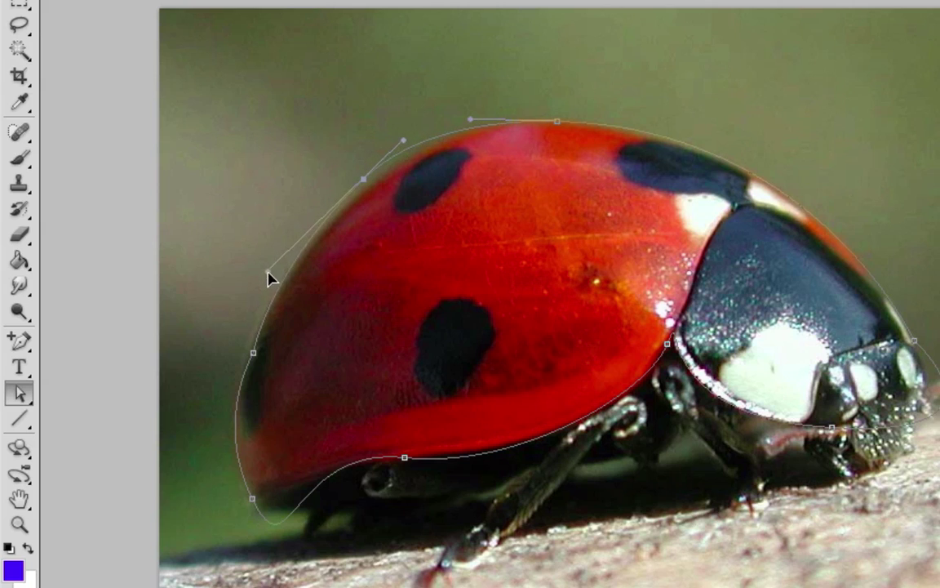
drag(363, 180, 264, 136)
drag(297, 171, 356, 200)
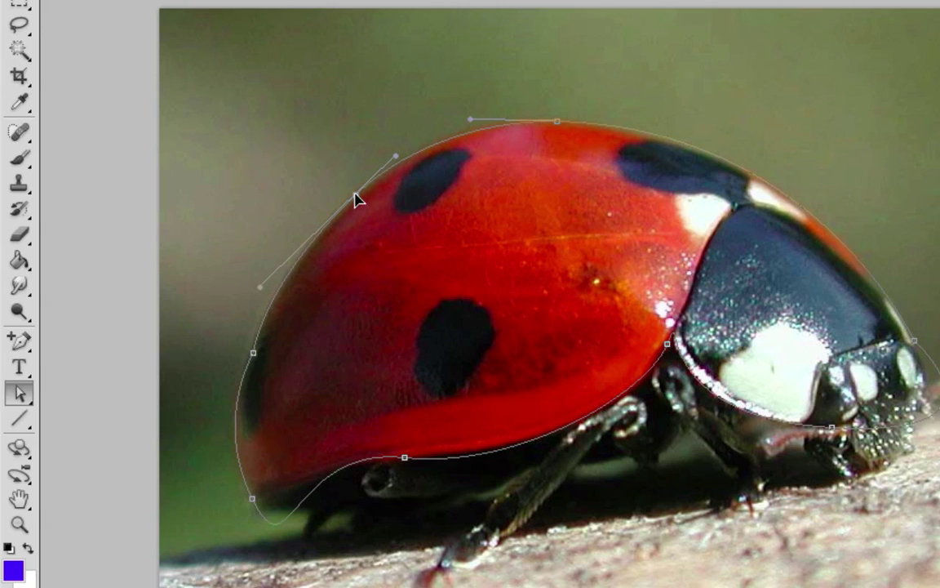
Reshape the lower-left and left-edge anchors so the curve follows the shell's edge.
click(253, 499)
mouse_move(253, 499)
mouse_down()
mouse_move(249, 491)
mouse_move(216, 504)
mouse_move(232, 486)
mouse_move(254, 487)
mouse_up()
click(254, 356)
drag(254, 360, 246, 352)
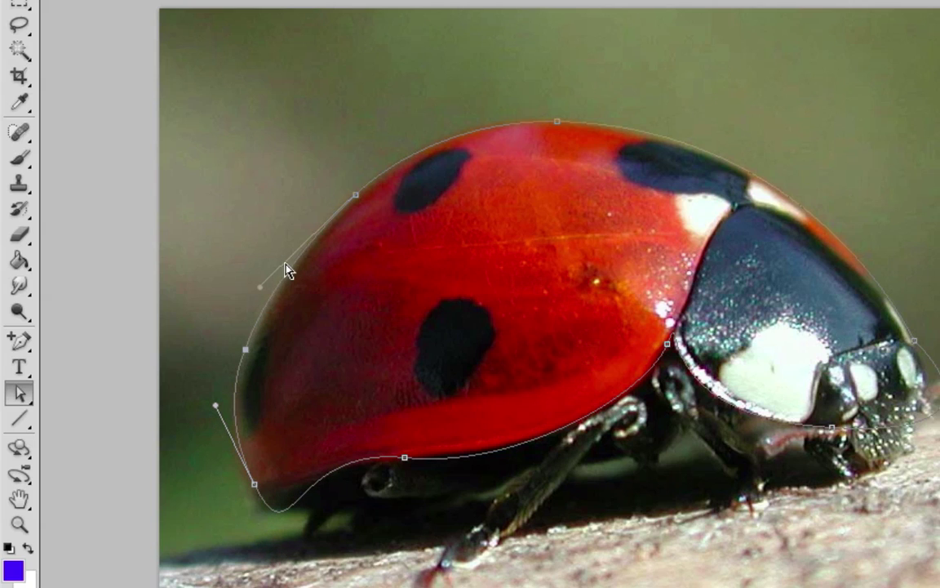
drag(217, 406, 202, 422)
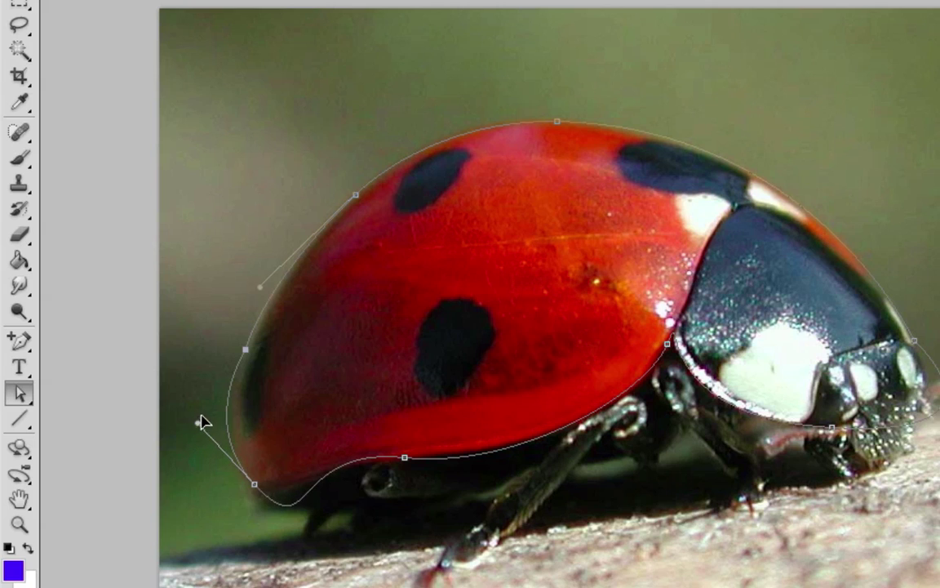
click(254, 486)
drag(254, 486, 258, 500)
click(405, 458)
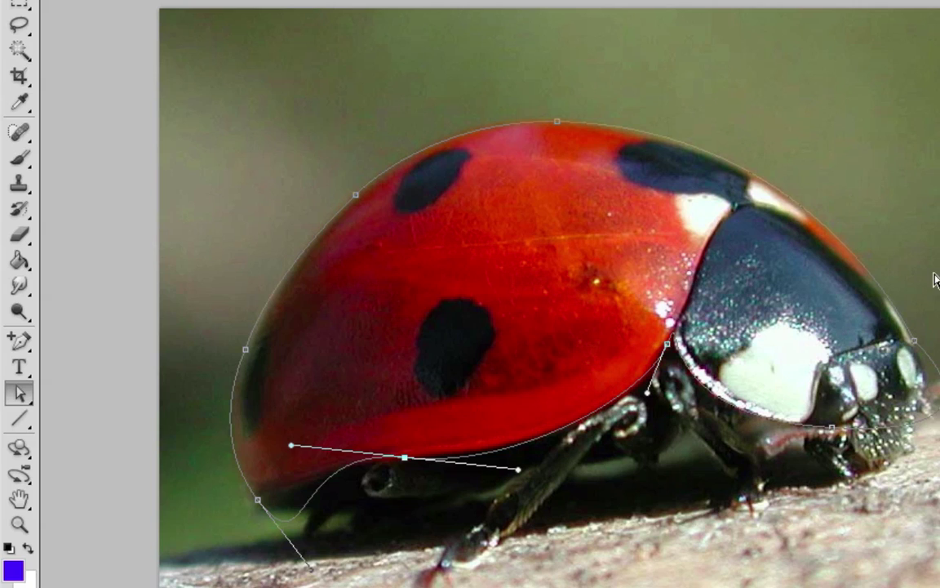
Set the foreground colour to black and fill the shell path with it.
click(19, 342)
ctrl+click(172, 419)
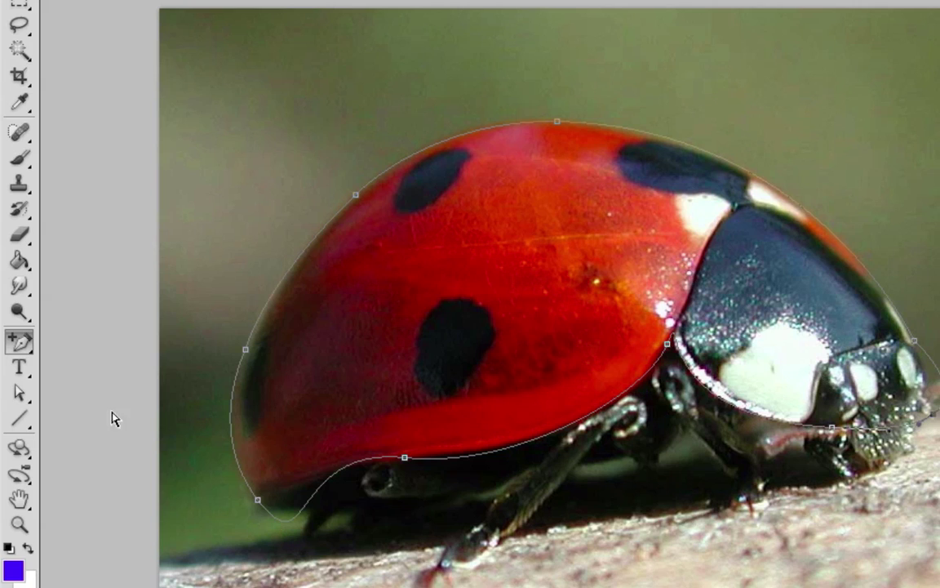
click(20, 393)
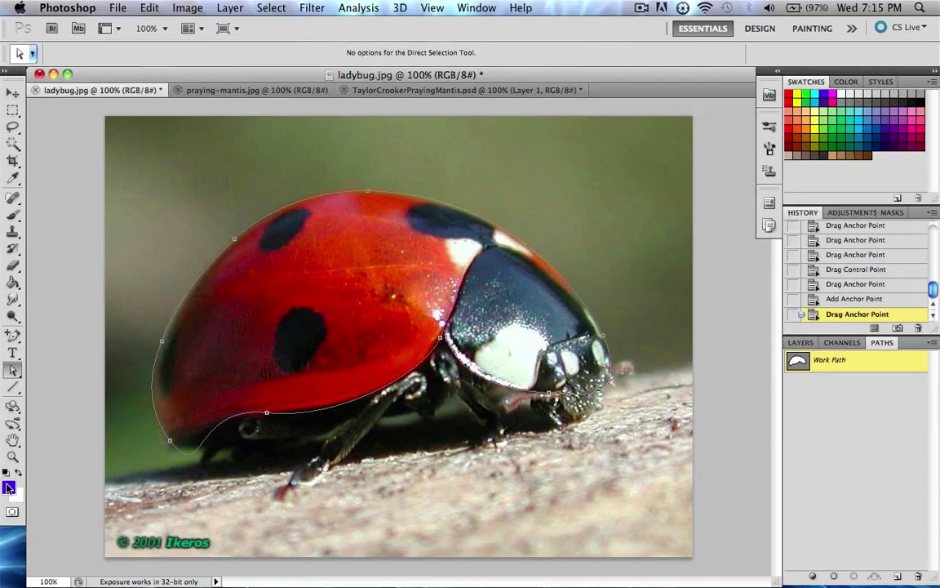
click(13, 569)
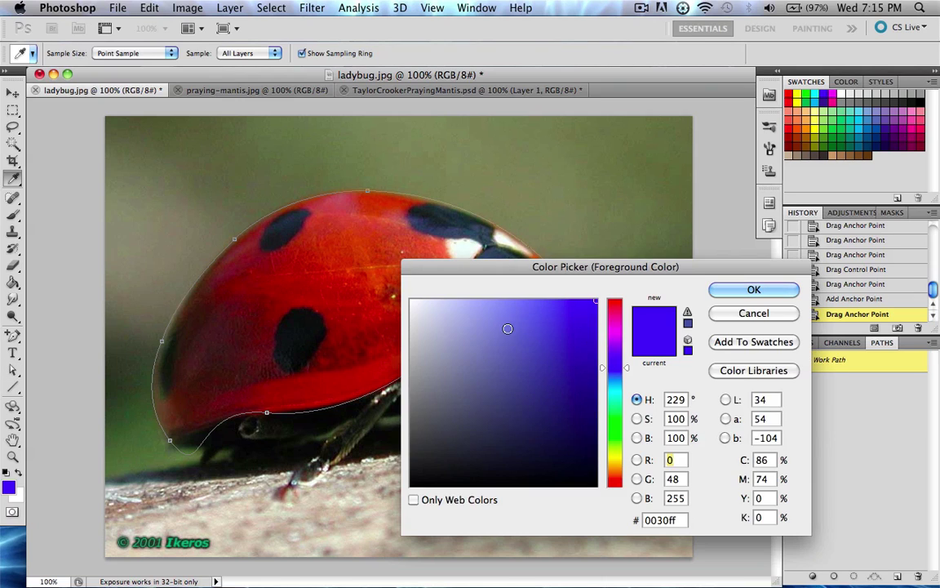
click(595, 485)
click(753, 289)
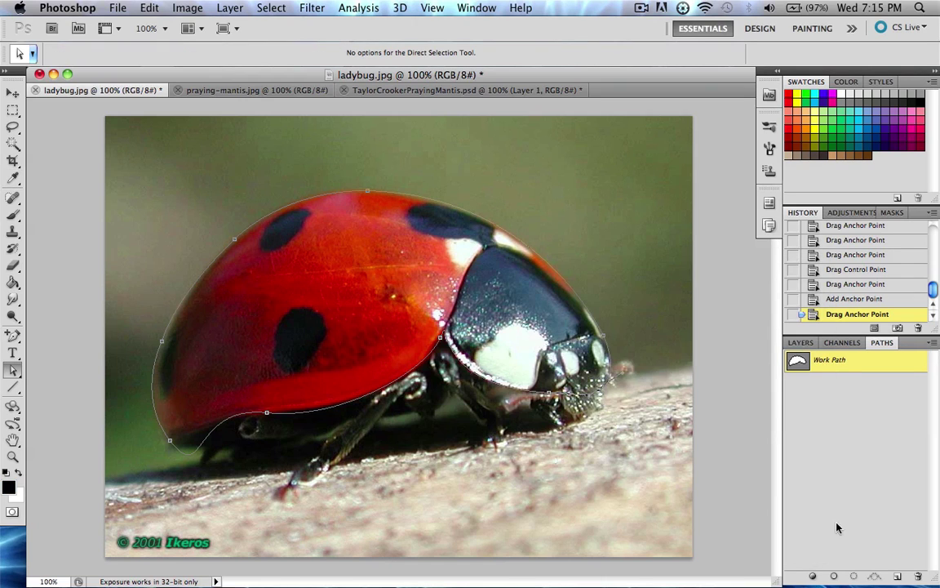
click(816, 576)
Hide the work path and revert the photo to the ladybug.jpg History snapshot.
click(12, 109)
click(13, 90)
click(854, 481)
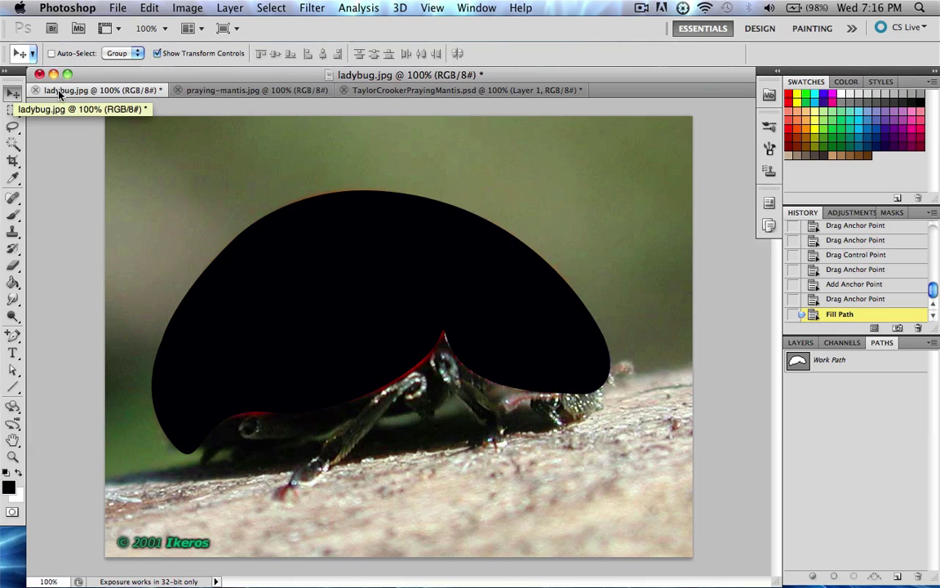
click(801, 342)
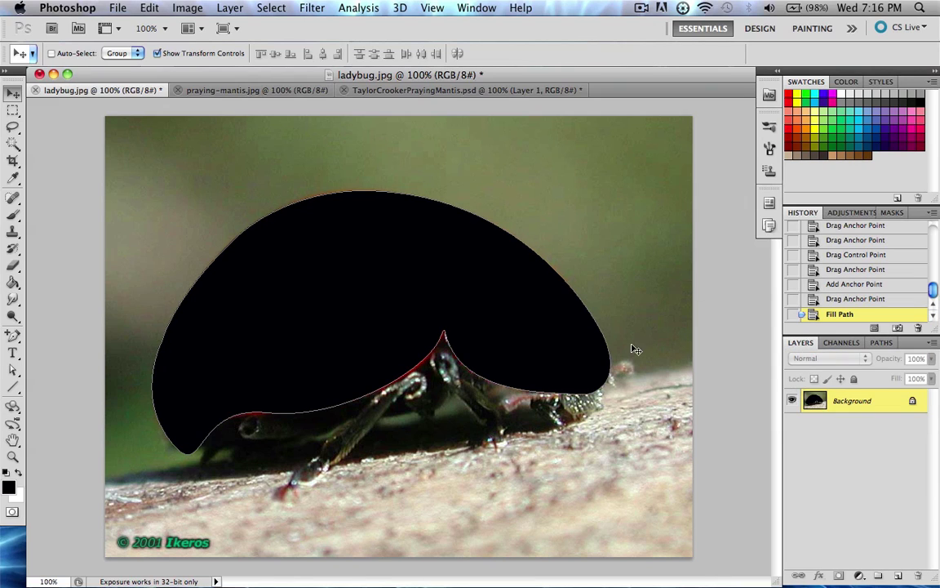
scroll(867, 249, up, 10)
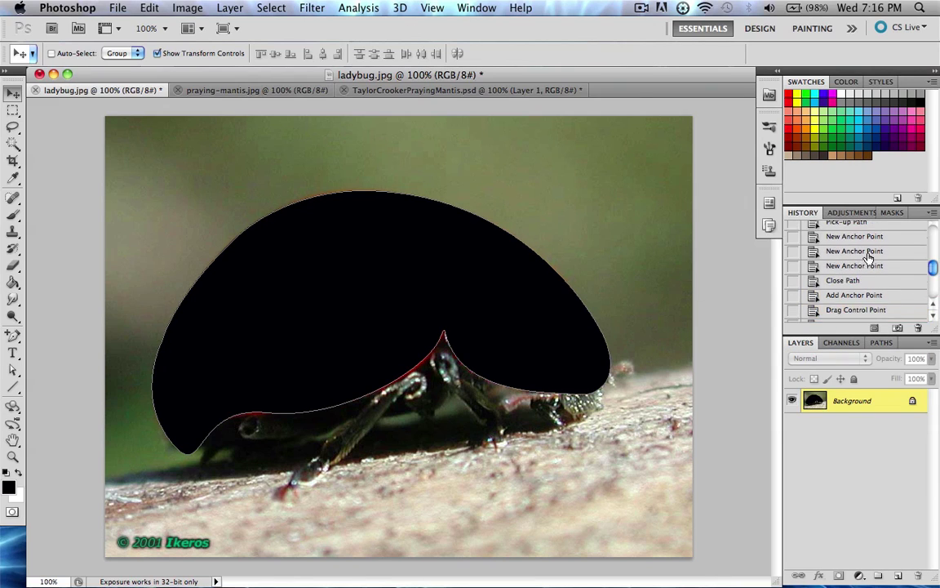
click(867, 231)
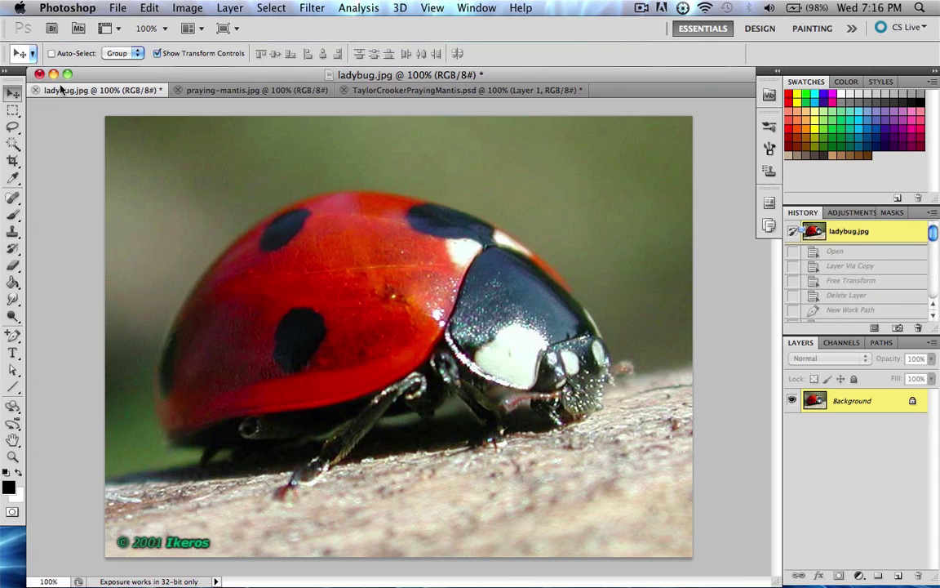
Show praying-mantis.jpg zoomed in on the mantis's head and legs.
click(226, 90)
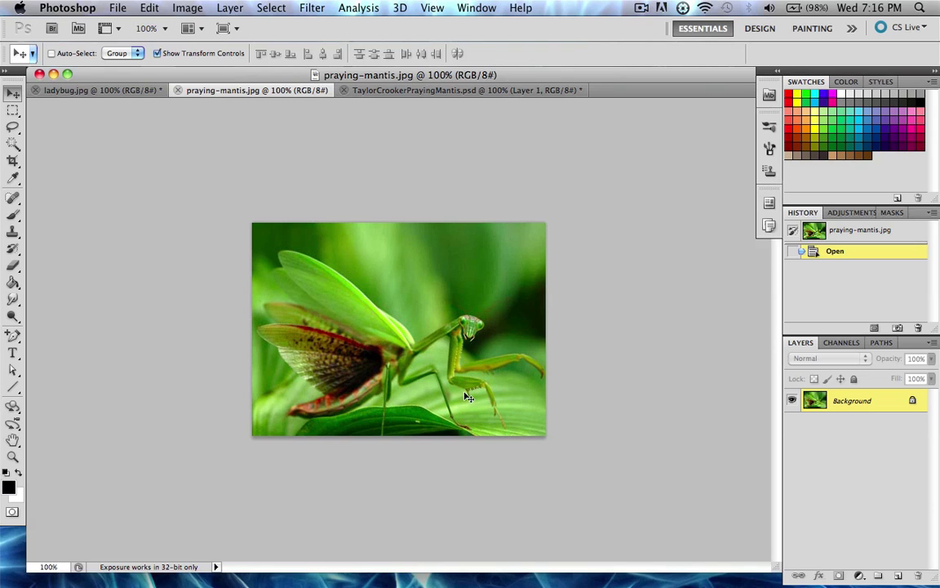
click(13, 457)
drag(420, 350, 595, 450)
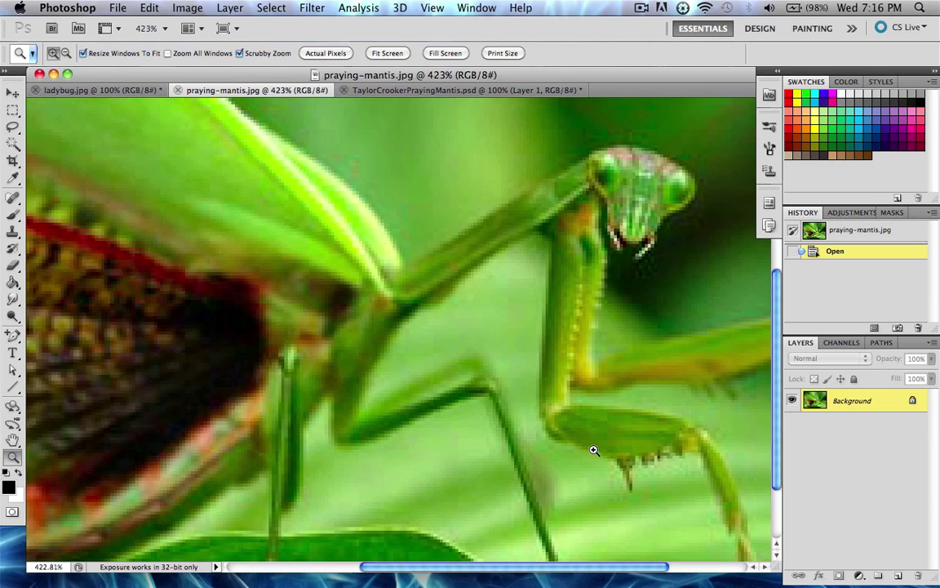
click(13, 92)
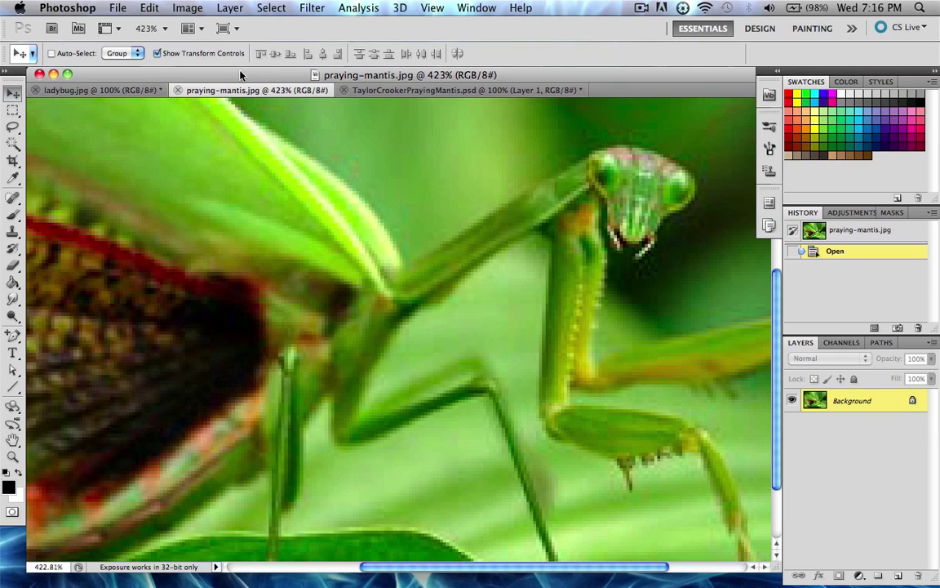
click(395, 92)
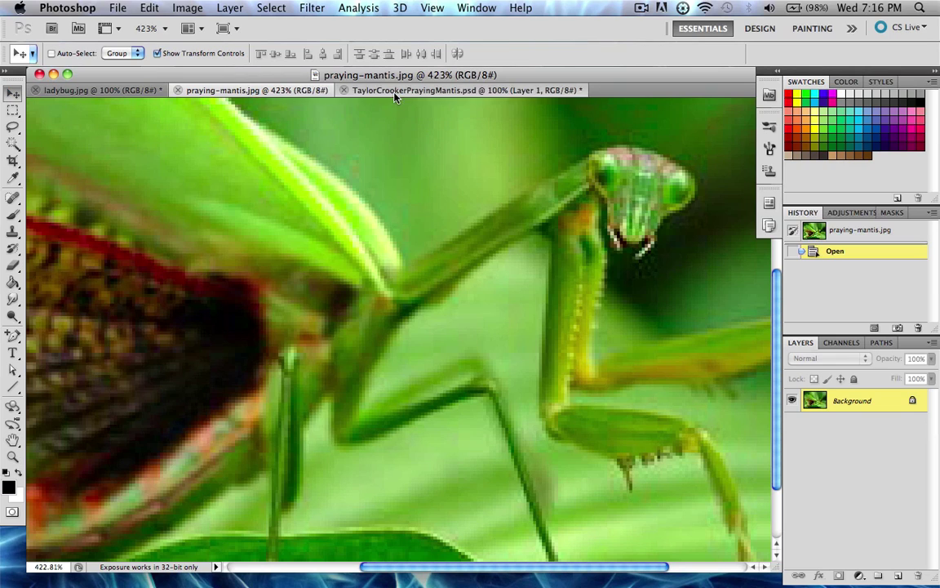
click(13, 456)
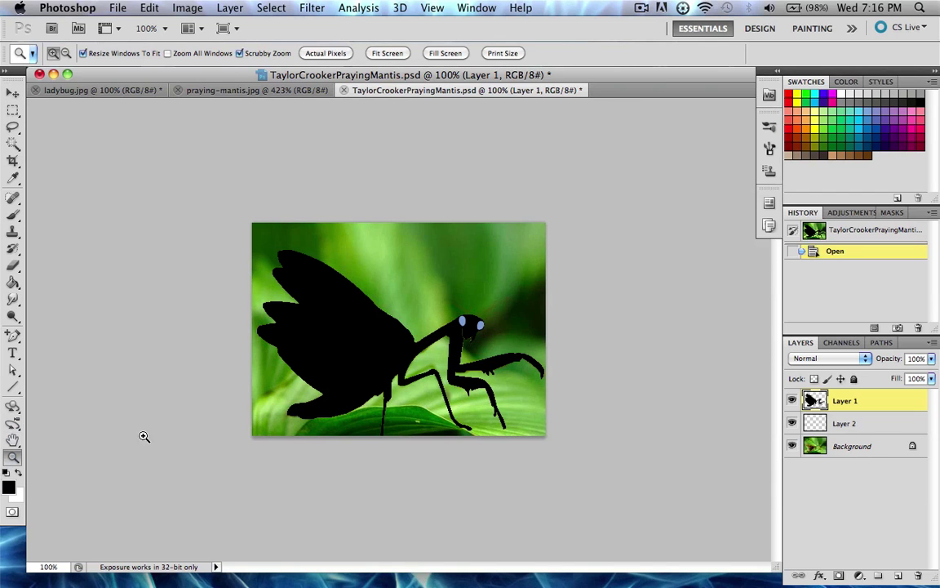
drag(296, 389, 339, 340)
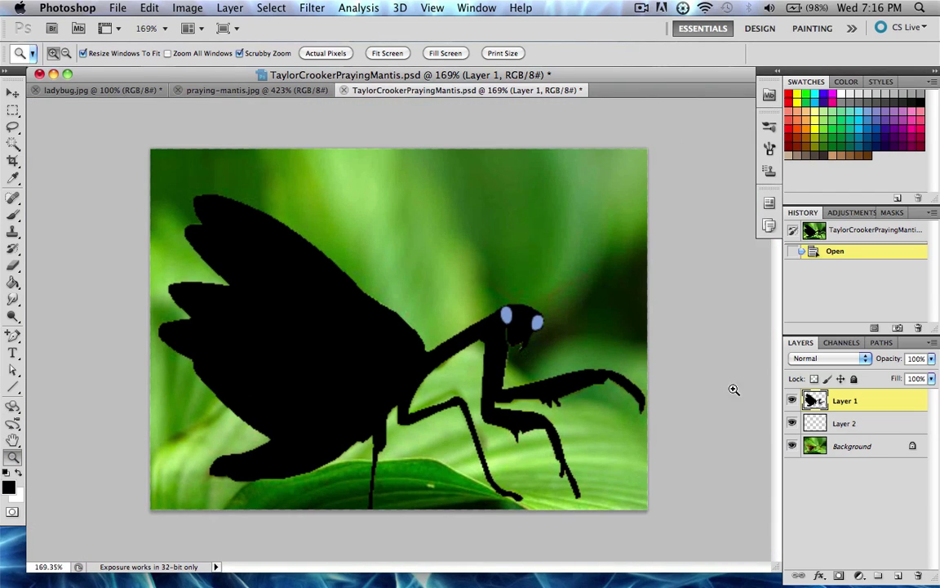
click(792, 400)
click(792, 400)
click(884, 342)
click(837, 383)
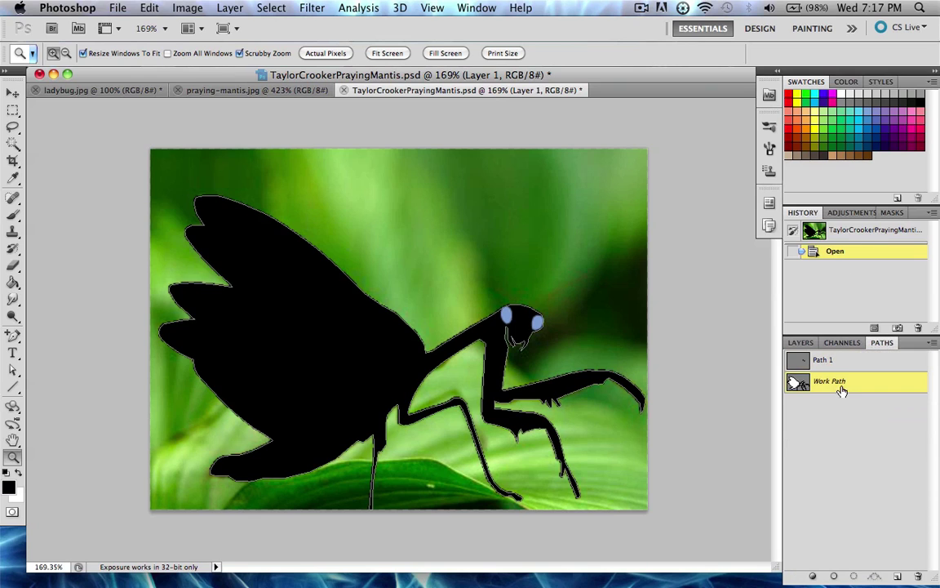
click(840, 364)
click(845, 384)
click(839, 362)
click(840, 382)
click(836, 361)
click(12, 92)
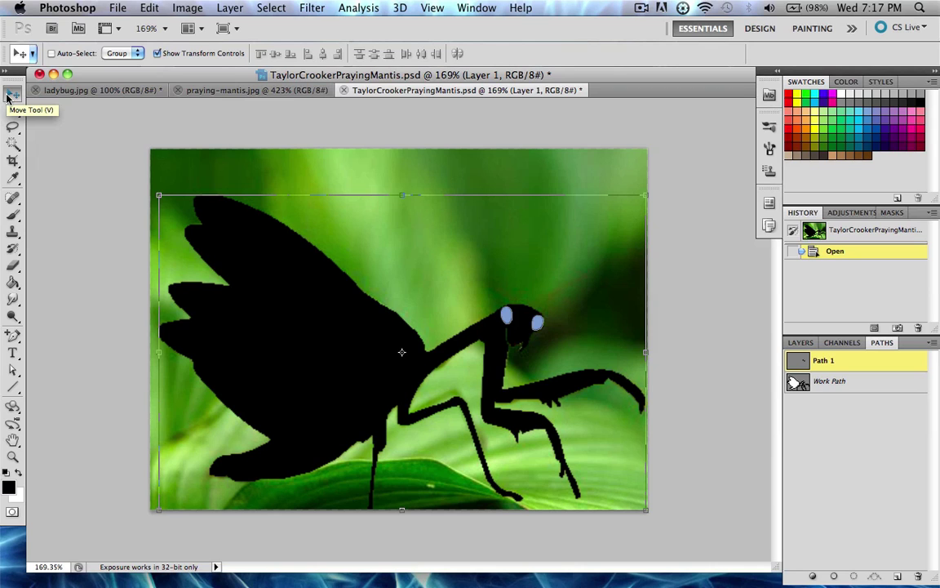
mouse_move(49, 581)
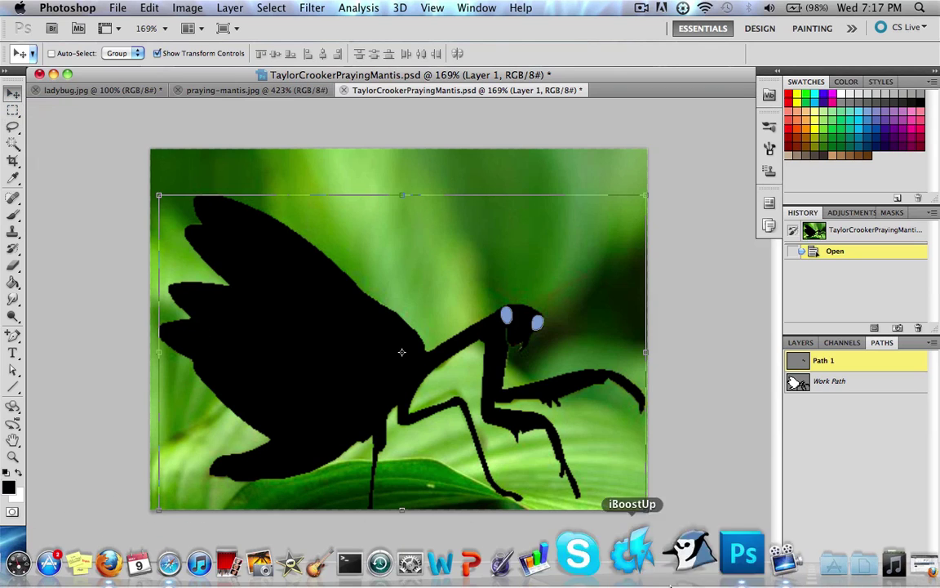
In Firefox, show the PluggerTech Photoshop downloads page and its Recently Added Downloads list.
click(163, 571)
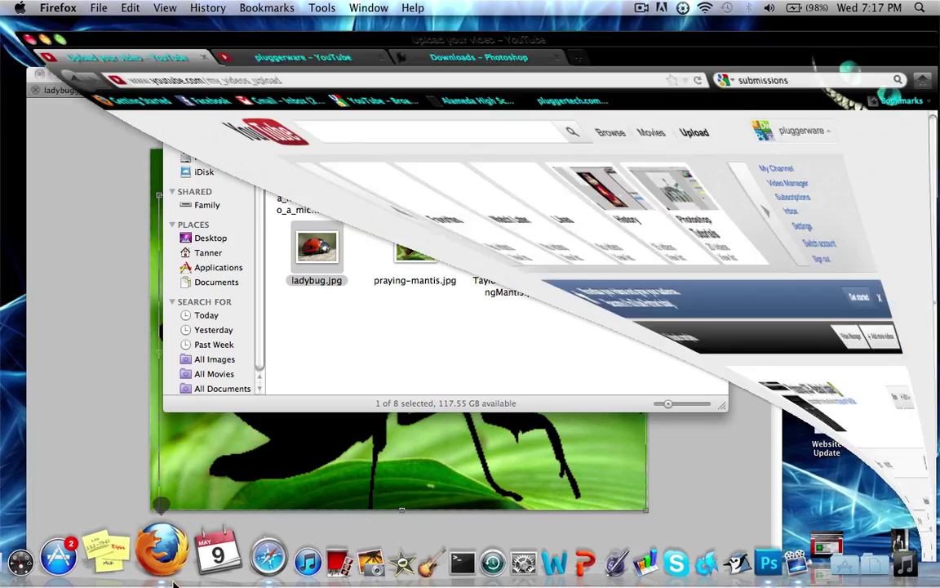
click(277, 43)
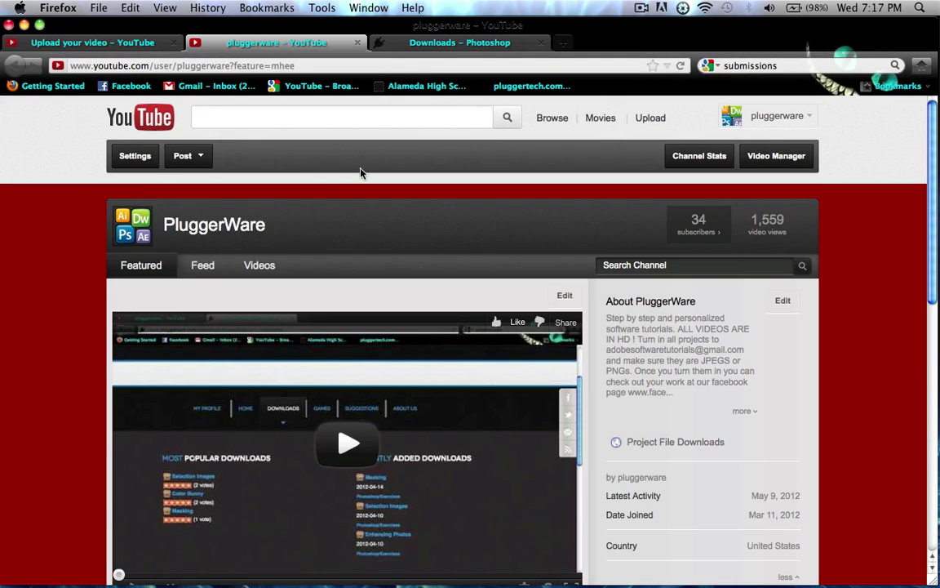
click(382, 43)
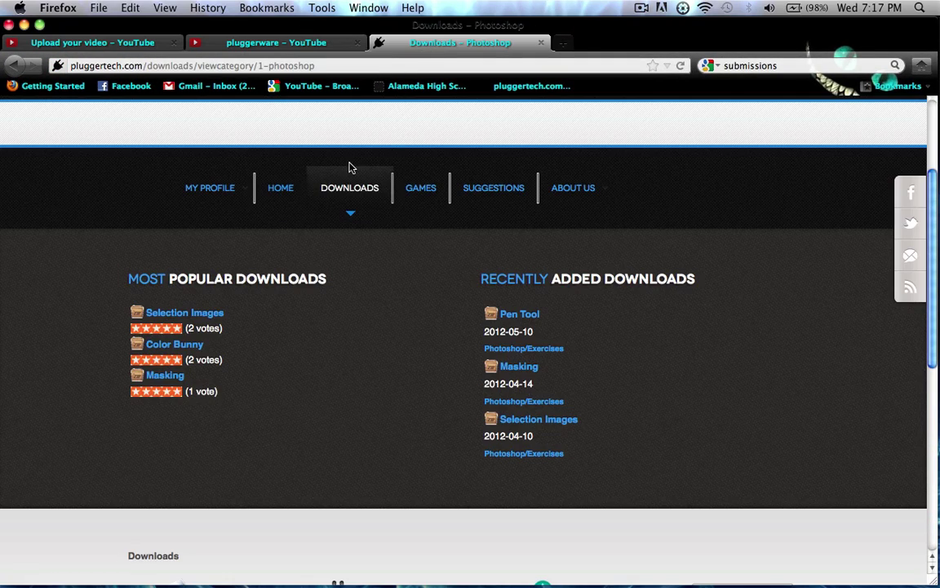
scroll(384, 326, up, 3)
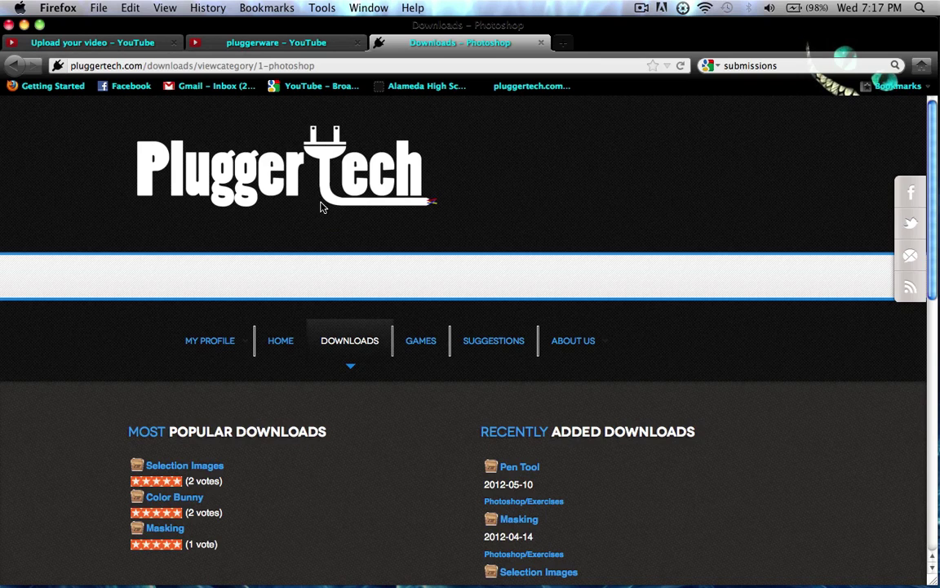
scroll(321, 207, down, 5)
scroll(321, 209, up, 3)
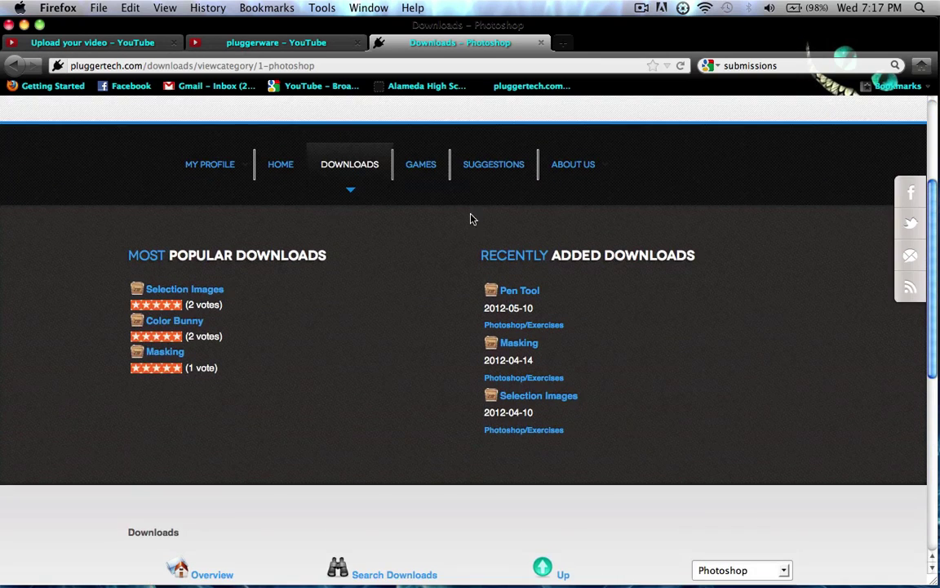
drag(480, 254, 671, 256)
click(457, 315)
scroll(394, 319, down, 5)
scroll(395, 306, up, 1)
scroll(392, 234, down, 1)
scroll(393, 233, up, 1)
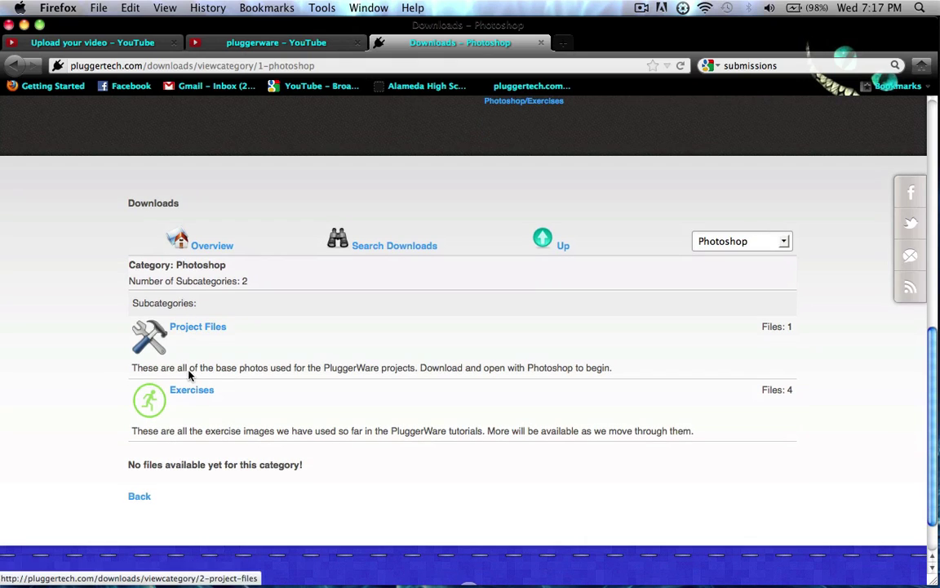
Open the Exercises downloads category and browse its listing.
click(190, 396)
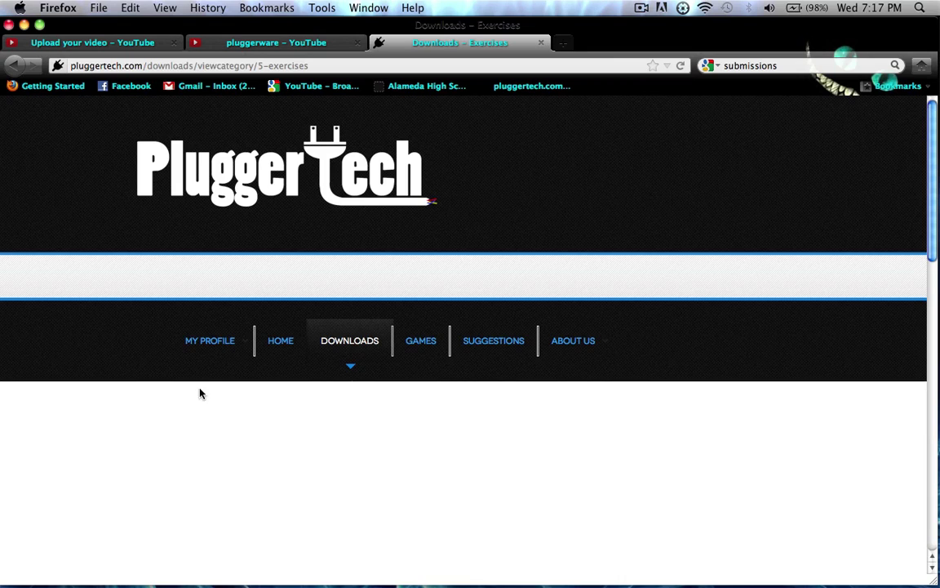
scroll(259, 408, down, 3)
scroll(259, 409, down, 6)
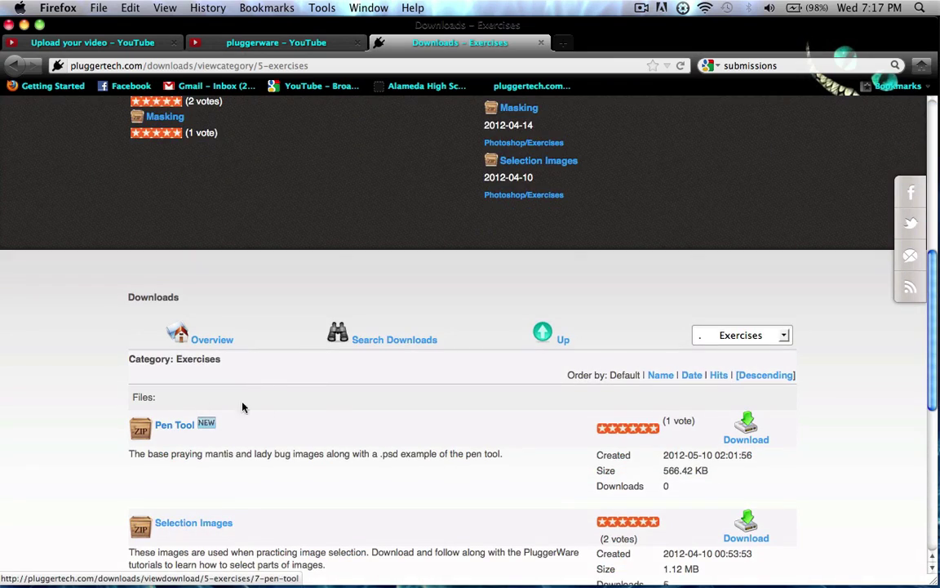
scroll(323, 400, up, 10)
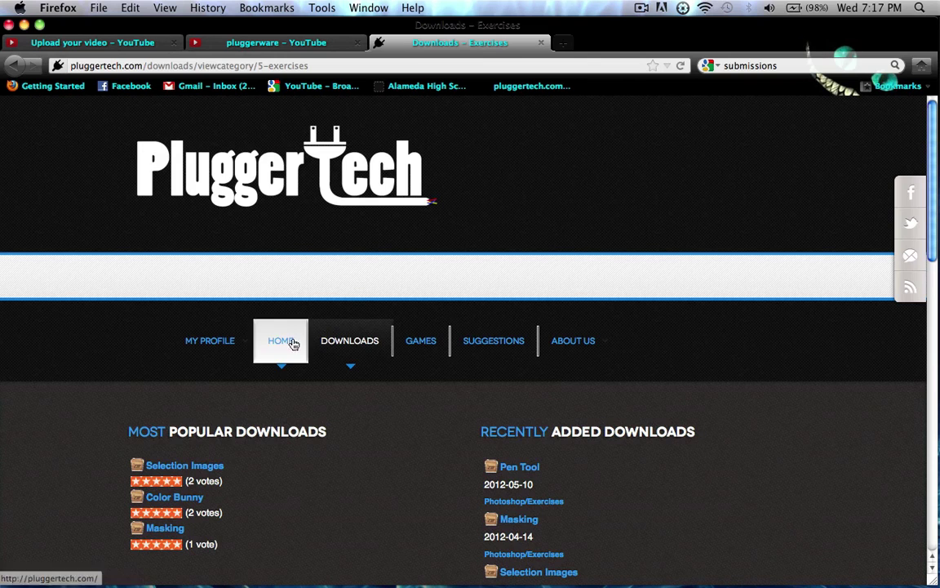
Look over the YouTube tabs, then return to the PluggerTech Exercises downloads page.
click(85, 41)
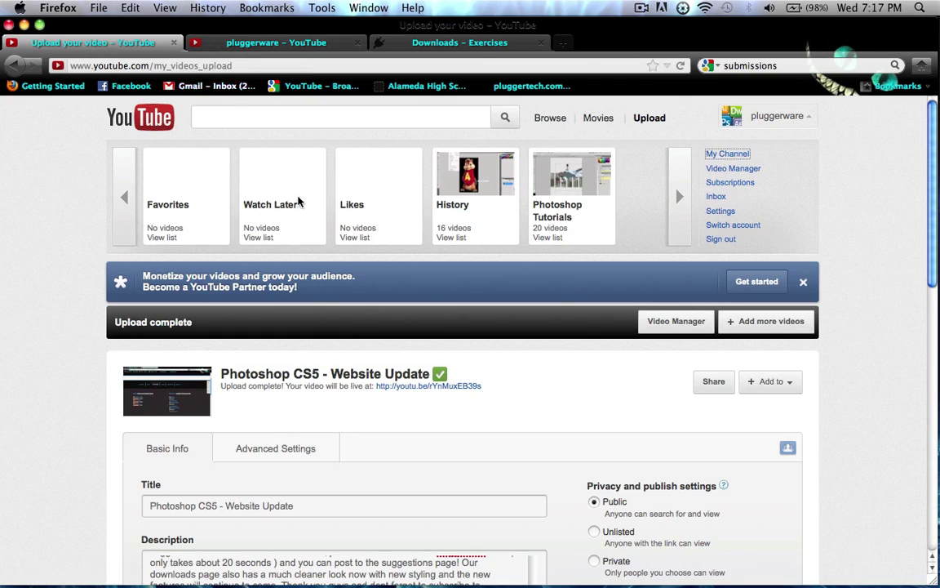
click(257, 41)
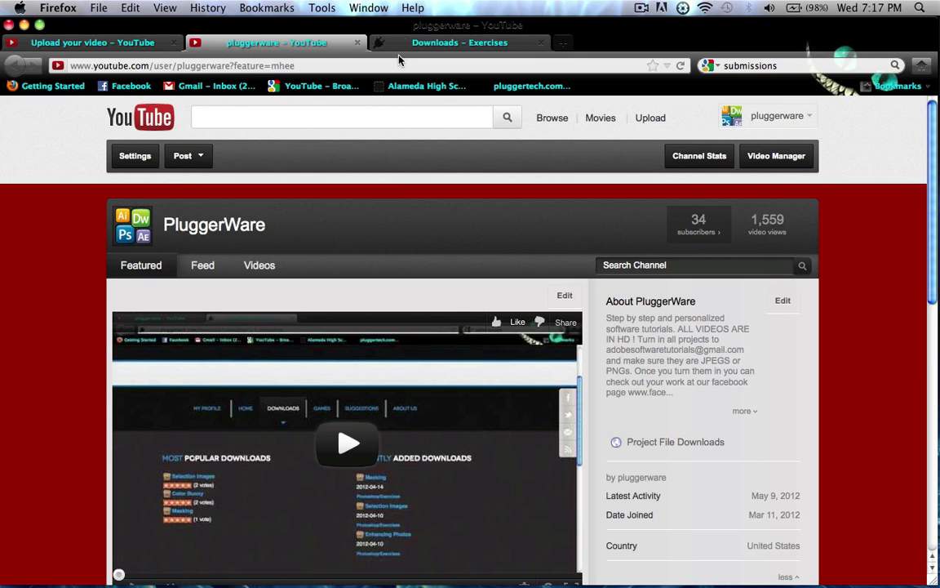
click(446, 38)
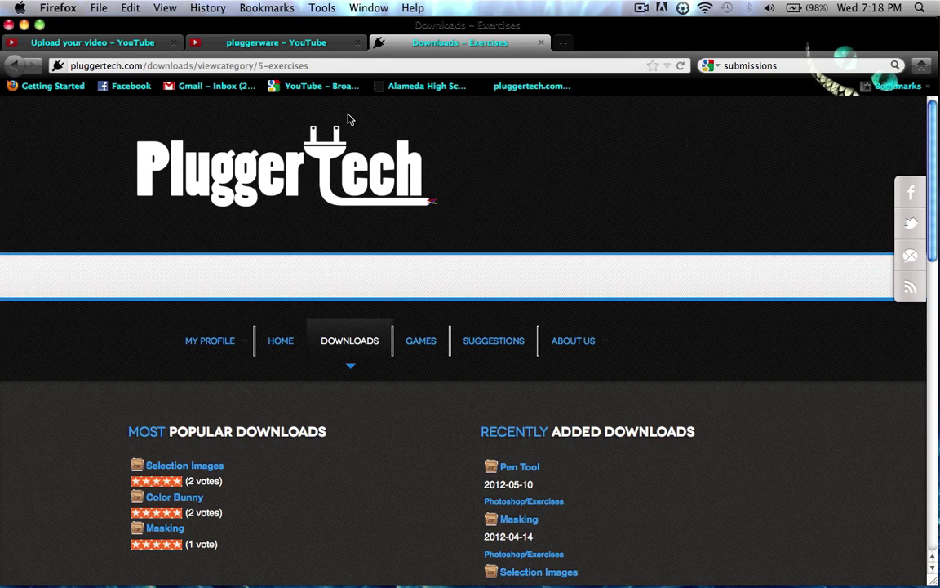
scroll(351, 131, down, 10)
scroll(350, 159, up, 9)
scroll(349, 175, down, 5)
scroll(348, 178, up, 5)
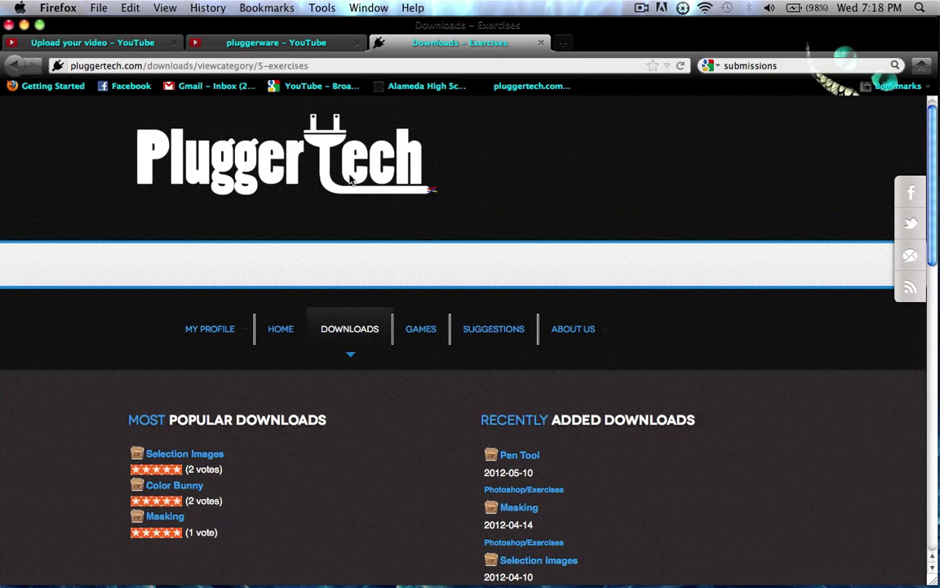